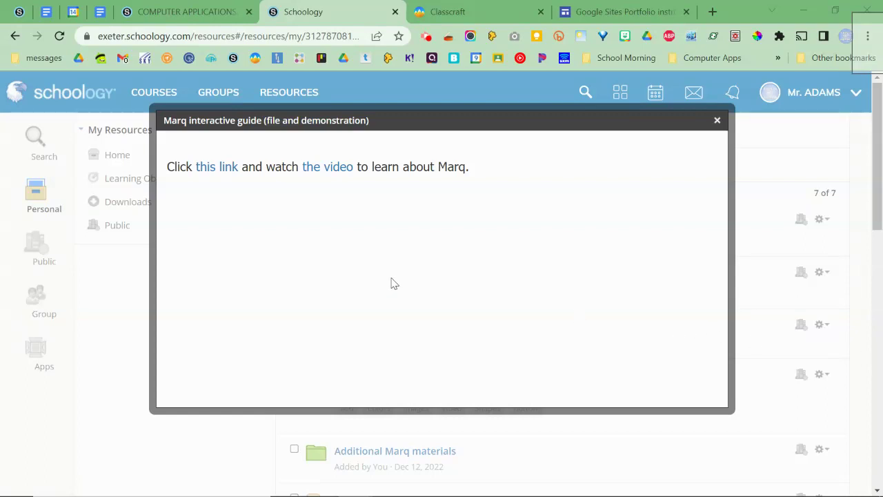
Step: Copy the address of "this link" from the Marq interactive guide page and open it in the new tab of Microsoft Edge
{"action": "right_click", "coordinate": [214, 175]}
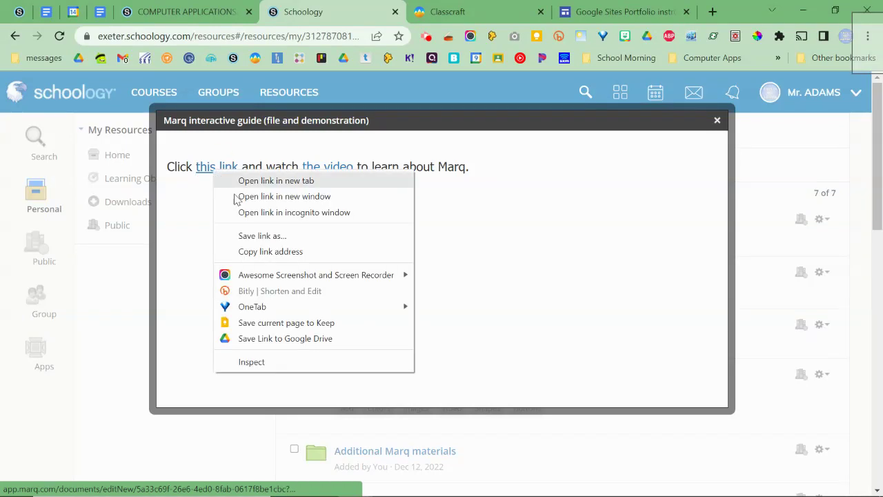
{"action": "left_click", "coordinate": [264, 250]}
{"action": "key", "text": "alt+Tab"}
{"action": "key", "text": "alt+Tab"}
{"action": "key", "text": "alt+Tab"}
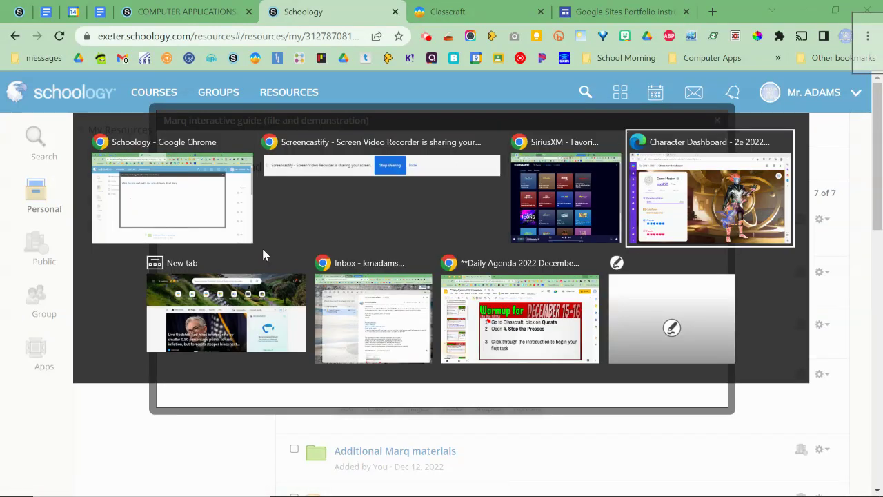
{"action": "left_click", "coordinate": [255, 12]}
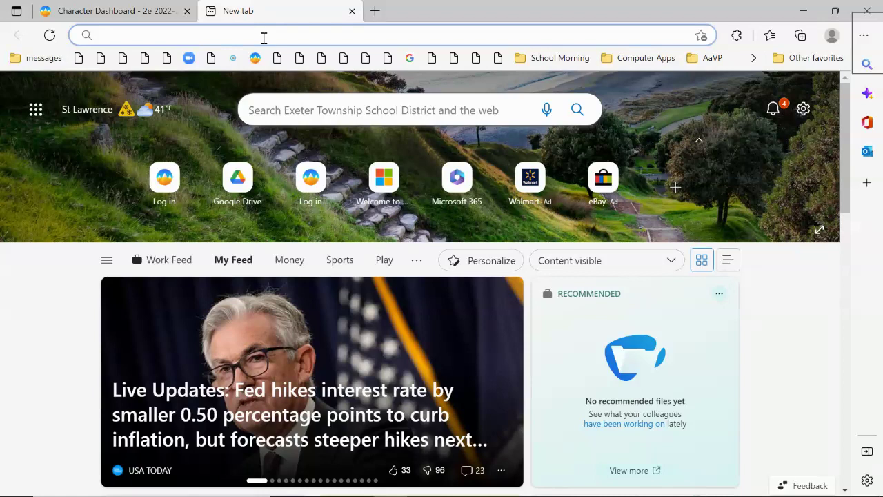
{"action": "key", "text": "ctrl+v"}
{"action": "key", "text": "Return"}
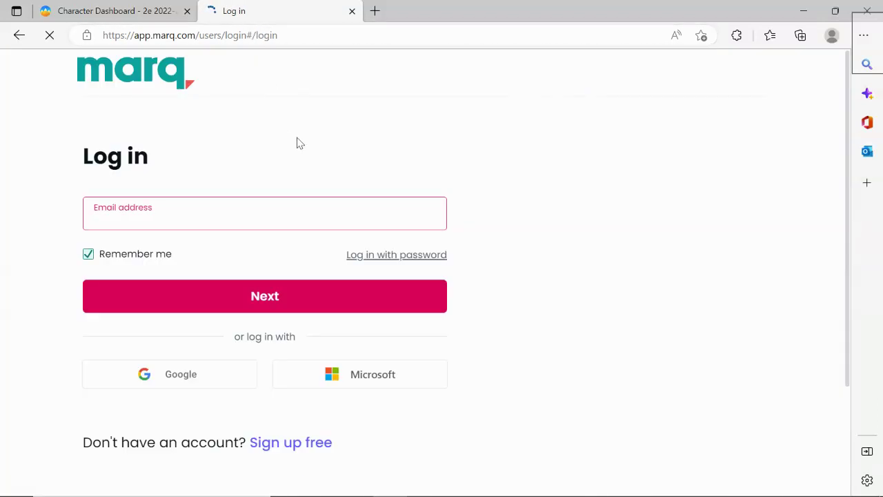
Step: Log in to Marq with Google and skip the "Become a master editor" tour
{"action": "left_click", "coordinate": [169, 385]}
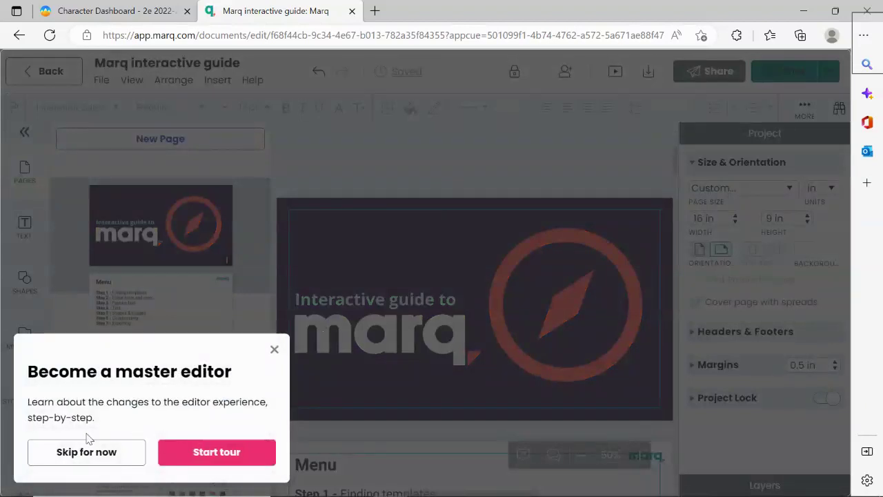
{"action": "left_click", "coordinate": [63, 455]}
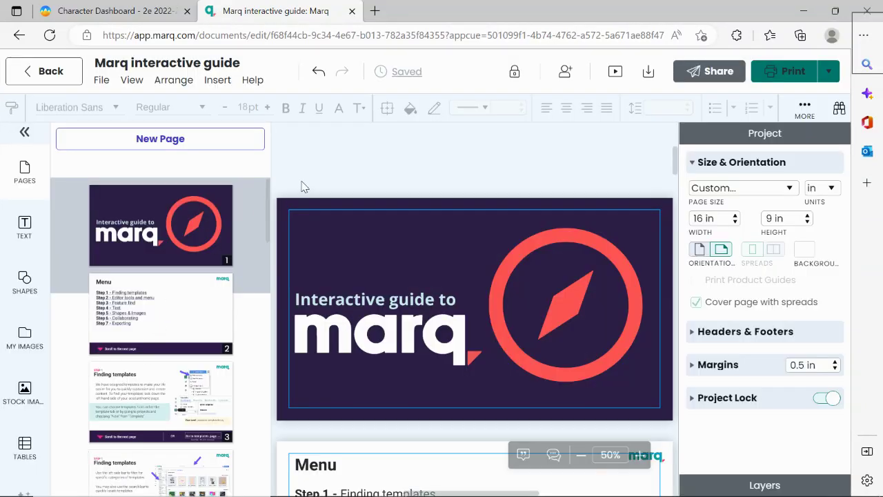
Step: Collapse the page thumbnails and zoom the guide's cover page to width
{"action": "left_click", "coordinate": [24, 135]}
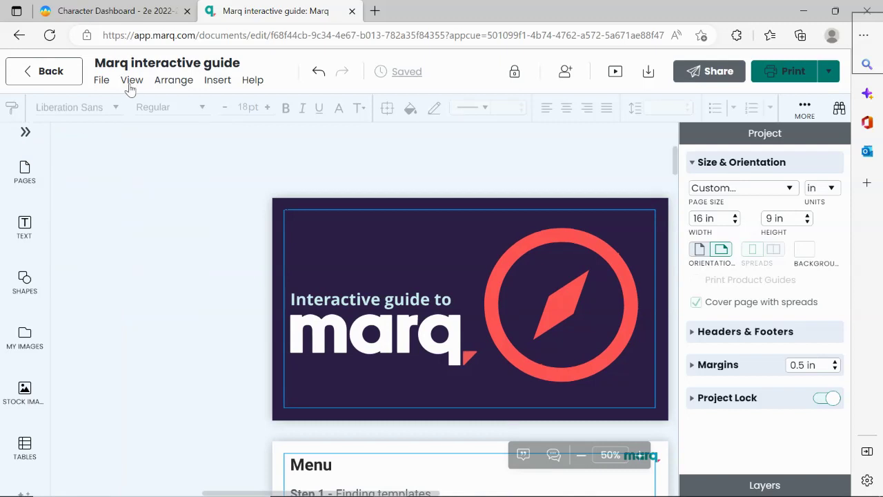
{"action": "left_click", "coordinate": [131, 83]}
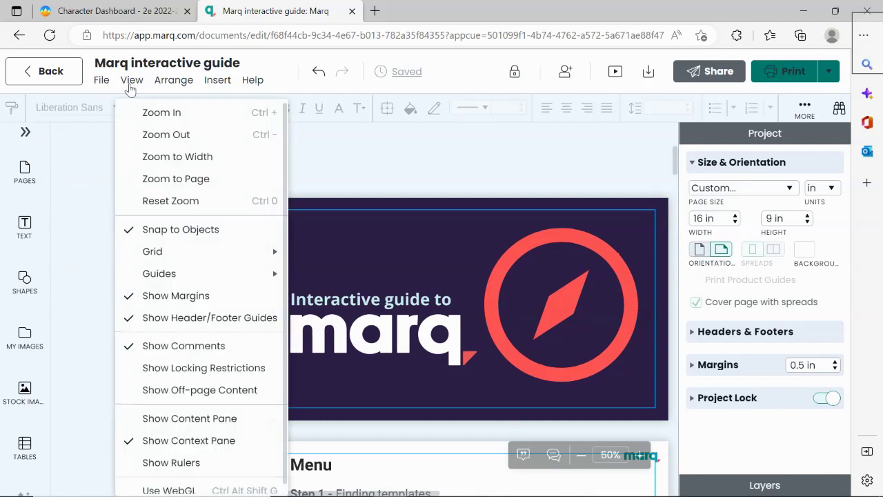
{"action": "left_click", "coordinate": [159, 157]}
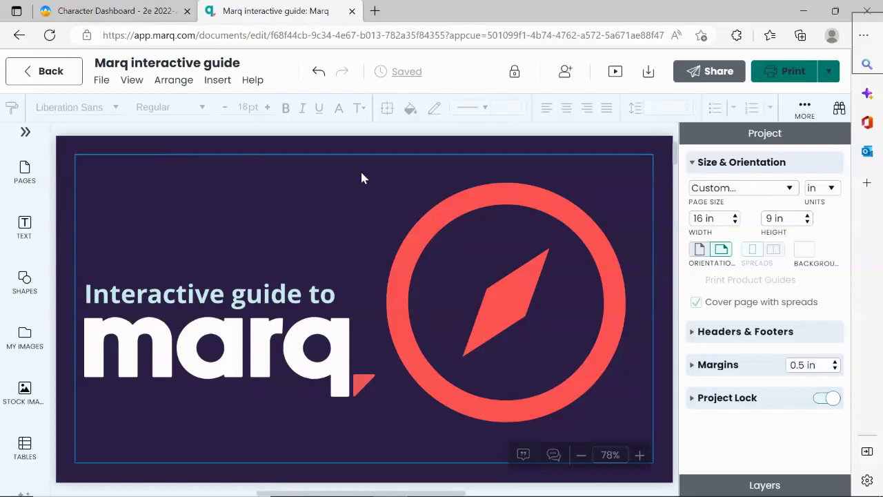
{"action": "scroll", "coordinate": [179, 149], "scroll_direction": "down", "scroll_amount": 3}
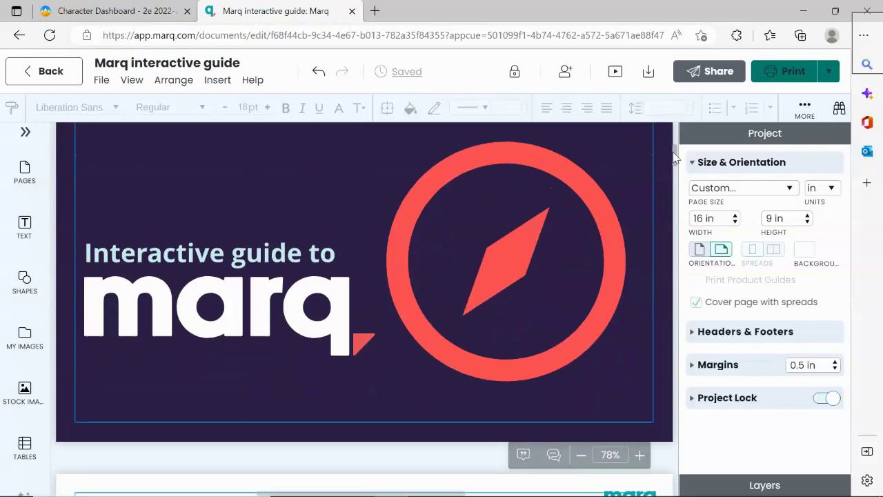
Step: Go to the guide's Menu page with the page thumbnails and fit it with Zoom to Page, leaving the thumbnails collapsed
{"action": "left_click", "coordinate": [25, 132]}
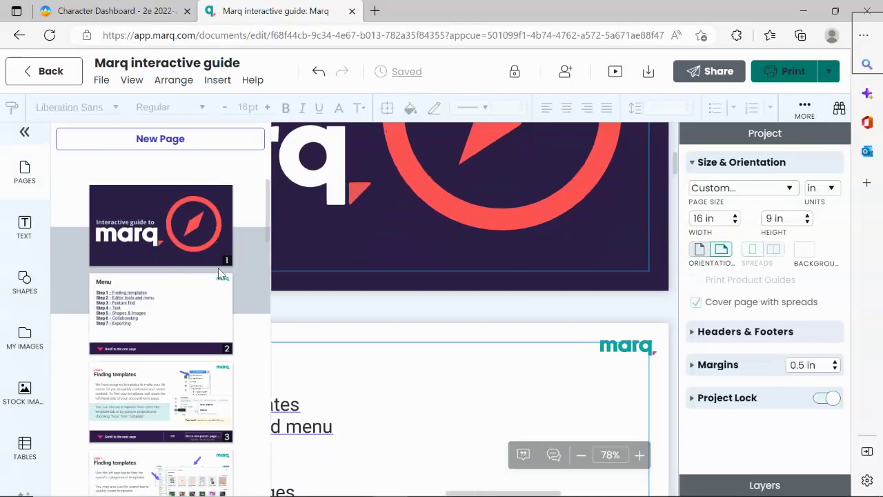
{"action": "left_click", "coordinate": [209, 294]}
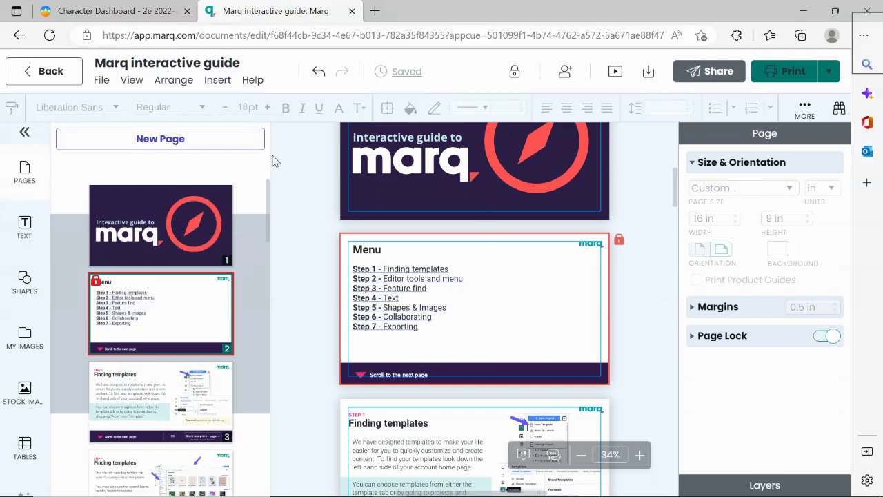
{"action": "left_click", "coordinate": [24, 132]}
{"action": "left_click", "coordinate": [132, 80]}
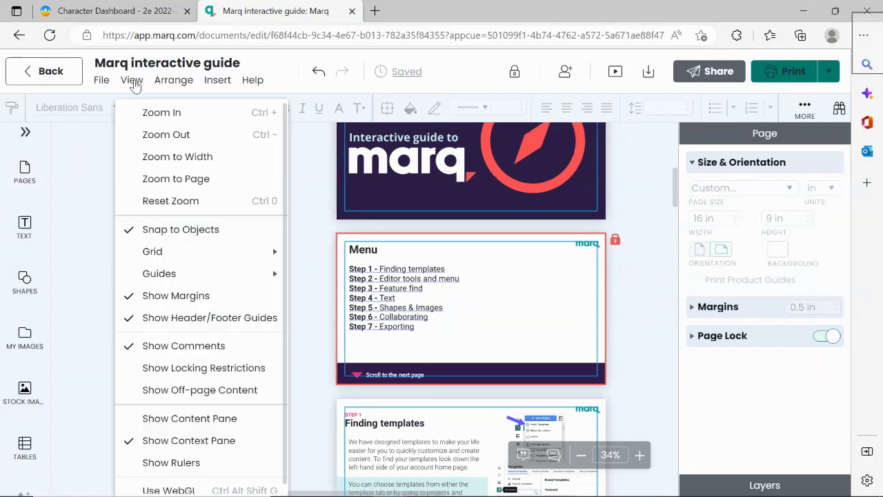
{"action": "left_click", "coordinate": [159, 180]}
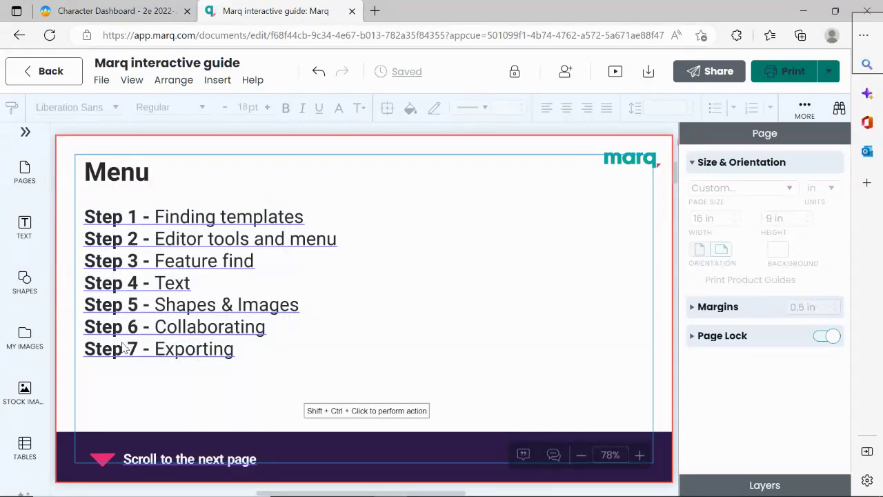
Step: Follow the Step 2 "Editor tools and menu" link and inspect the options for a highlight rectangle and the body text
{"action": "left_click", "coordinate": [132, 243]}
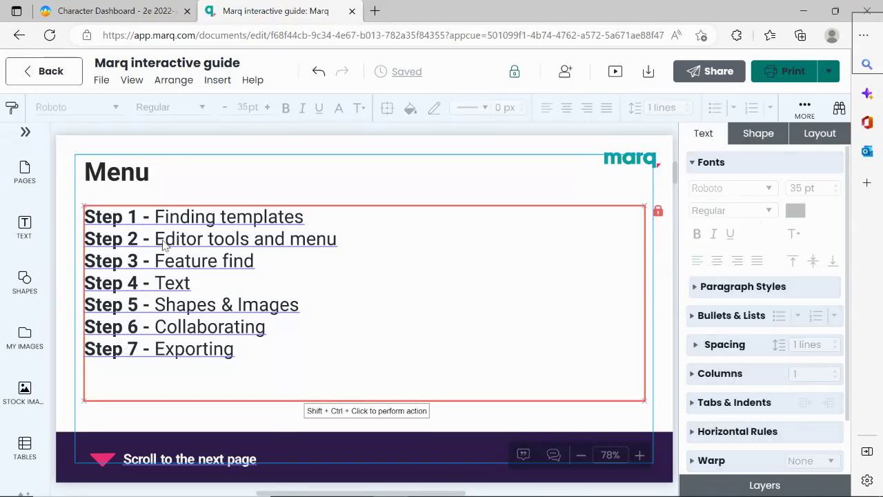
{"action": "left_click", "coordinate": [202, 239], "text": "ctrl+shift"}
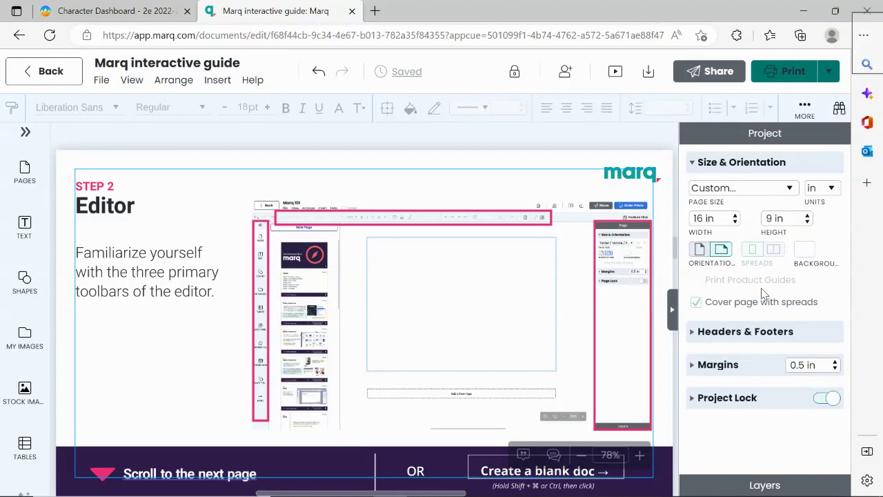
{"action": "left_click", "coordinate": [629, 307]}
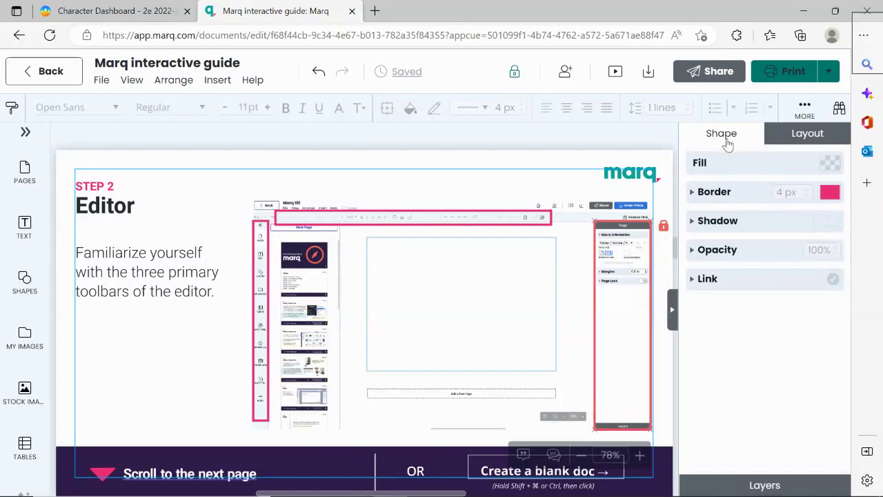
{"action": "left_click", "coordinate": [147, 269]}
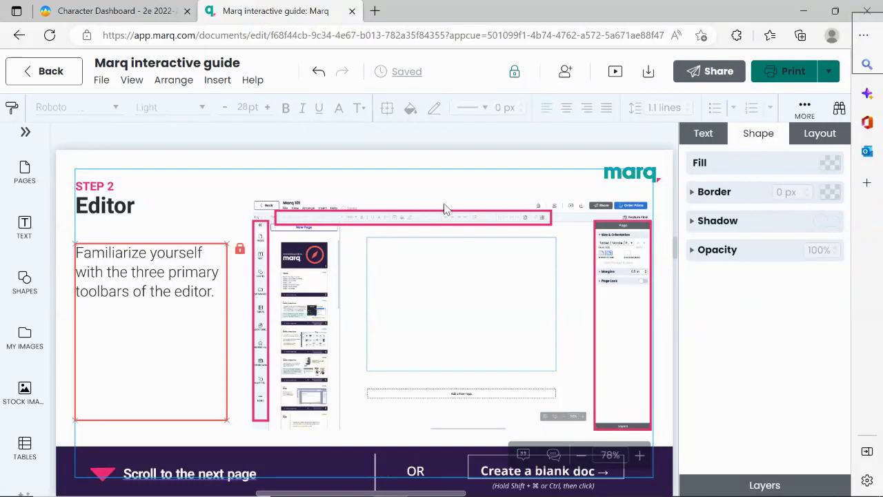
{"action": "left_click", "coordinate": [703, 134]}
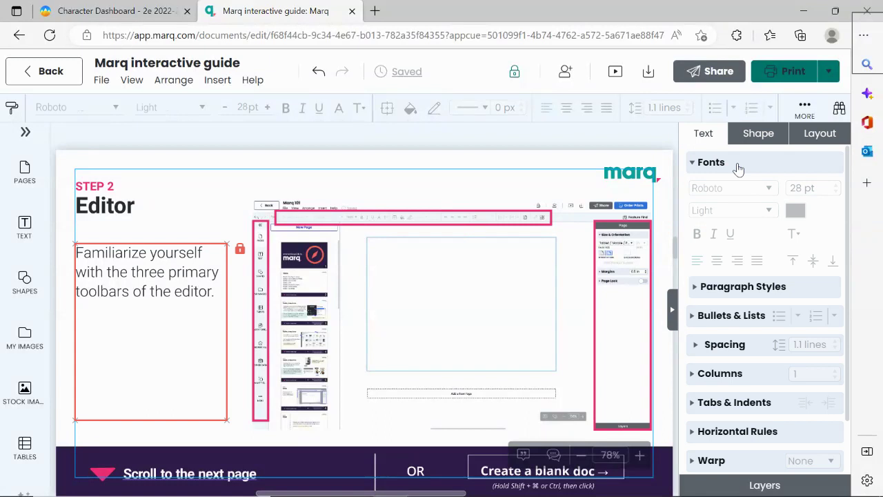
{"action": "left_click", "coordinate": [398, 181]}
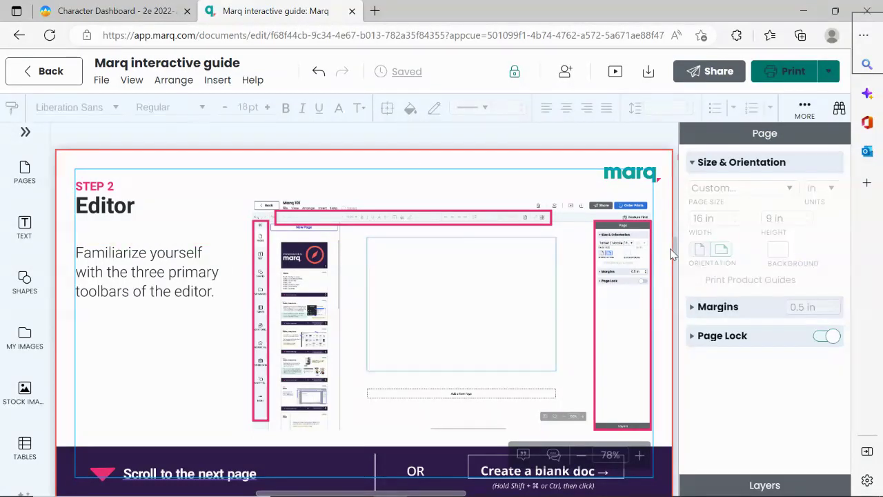
Step: Read through the Step 2 Editor pages up to the one about adjustments, and compare the options for its image, heading and page
{"action": "scroll", "coordinate": [676, 261], "scroll_direction": "down", "scroll_amount": 2}
{"action": "left_click_drag", "start_coordinate": [676, 253], "coordinate": [674, 266]}
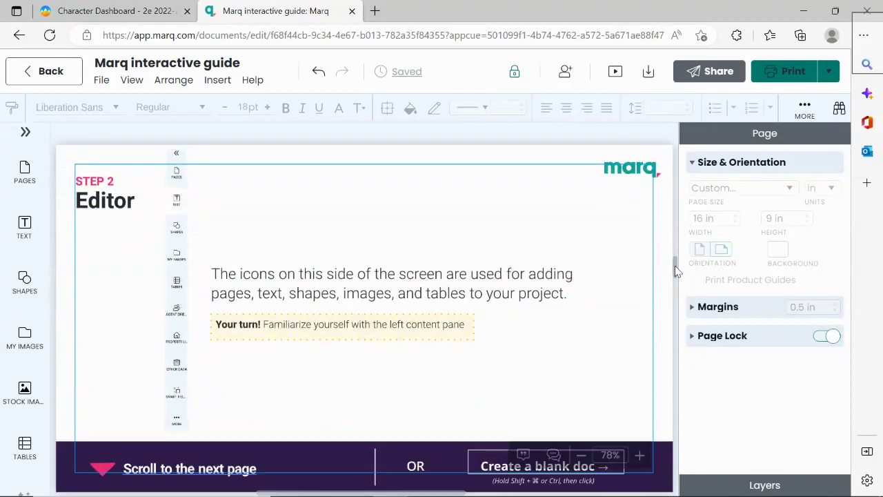
{"action": "left_click_drag", "start_coordinate": [675, 266], "coordinate": [675, 310]}
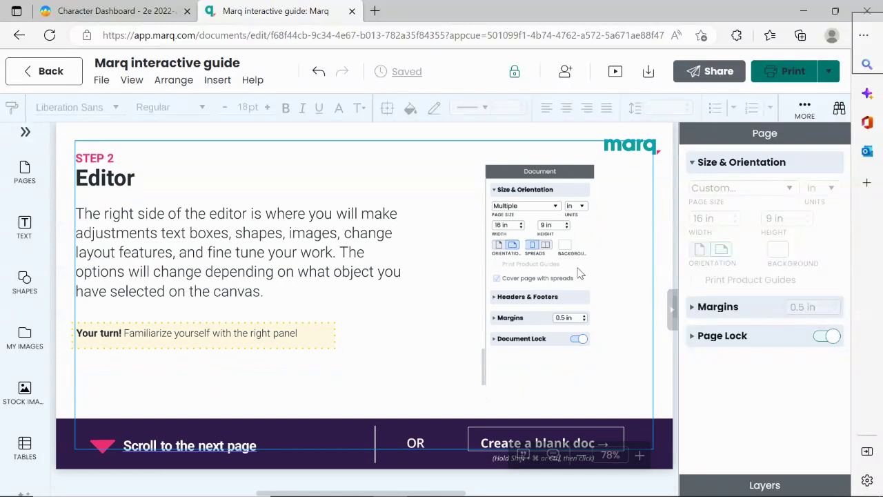
{"action": "left_click", "coordinate": [563, 265]}
{"action": "left_click", "coordinate": [395, 187]}
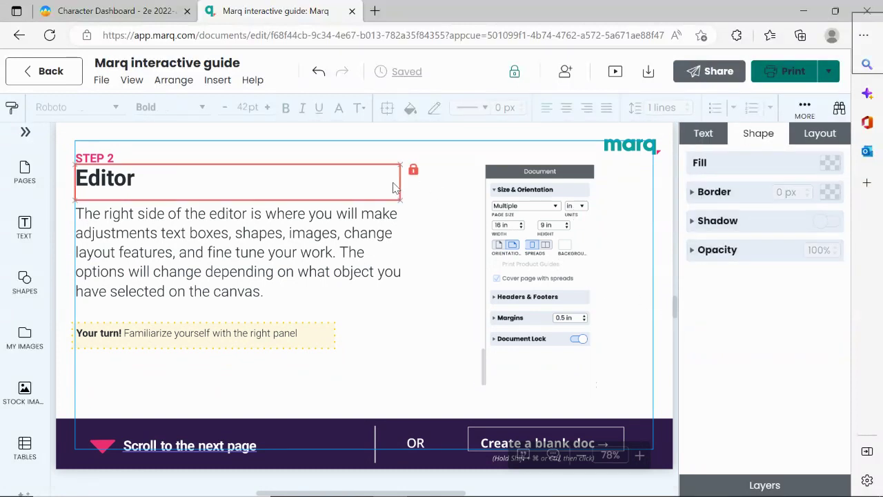
{"action": "left_click", "coordinate": [443, 174]}
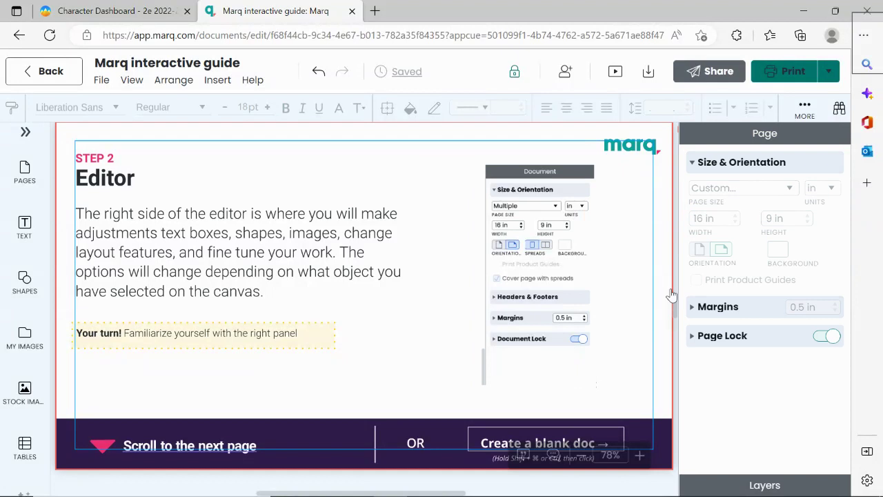
Step: Go to the Step 3 Feature find page and look up "small" with the feature search
{"action": "scroll", "coordinate": [647, 259], "scroll_direction": "down", "scroll_amount": 3}
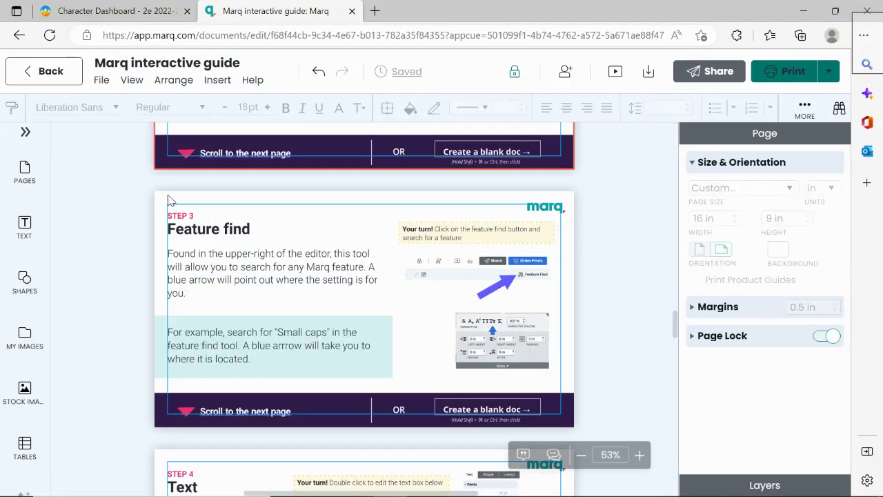
{"action": "left_click", "coordinate": [128, 83]}
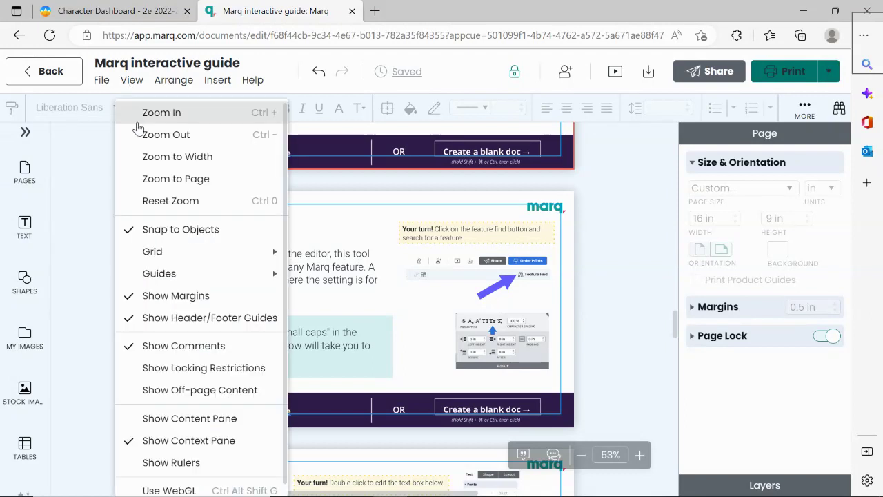
{"action": "left_click", "coordinate": [152, 156]}
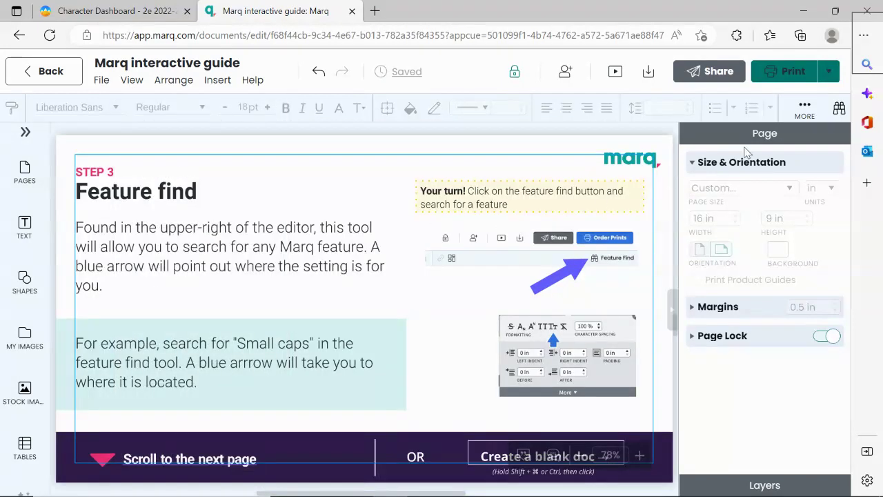
{"action": "left_click", "coordinate": [839, 111]}
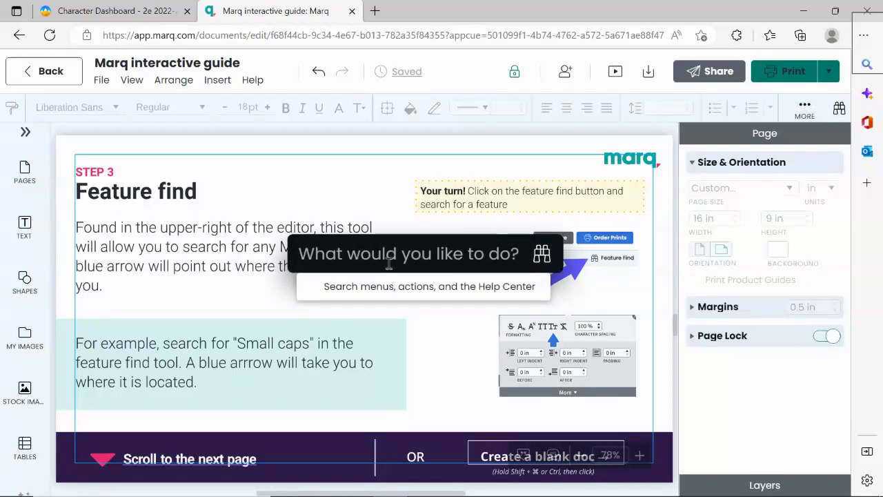
{"action": "type", "text": "small"}
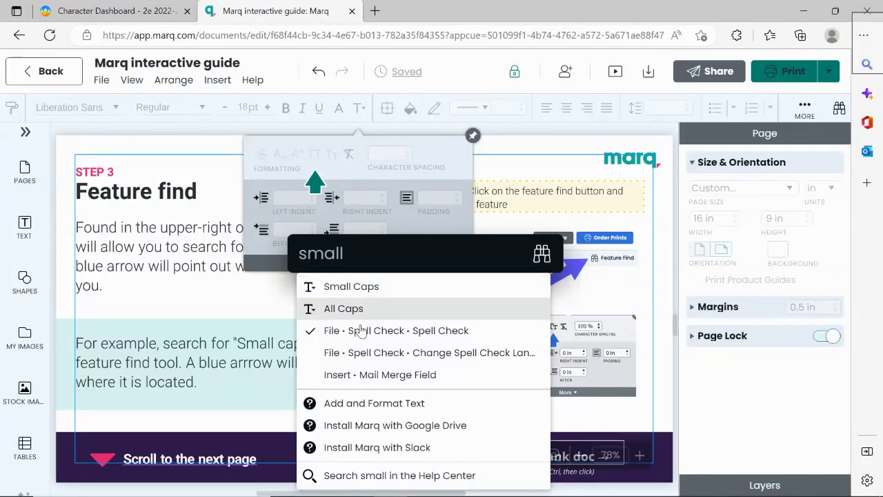
{"action": "left_click", "coordinate": [507, 147]}
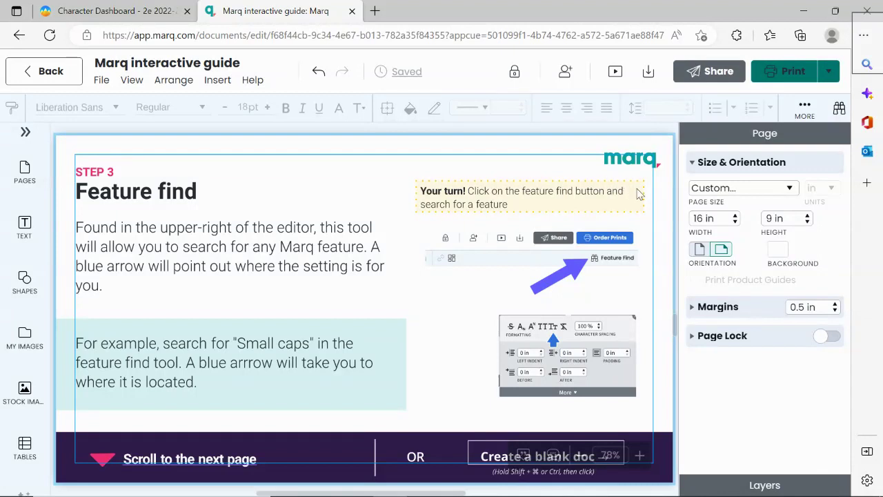
Step: Go to the Step 4 Text page and apply strikethrough to all the text in the dashed text box
{"action": "mouse_move", "coordinate": [676, 337]}
{"action": "scroll", "coordinate": [675, 341], "scroll_direction": "down", "scroll_amount": 5}
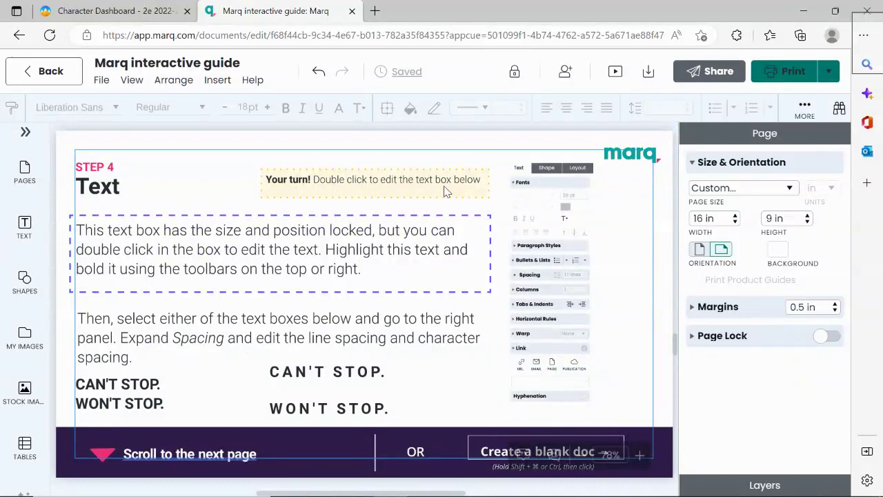
{"action": "double_click", "coordinate": [183, 243]}
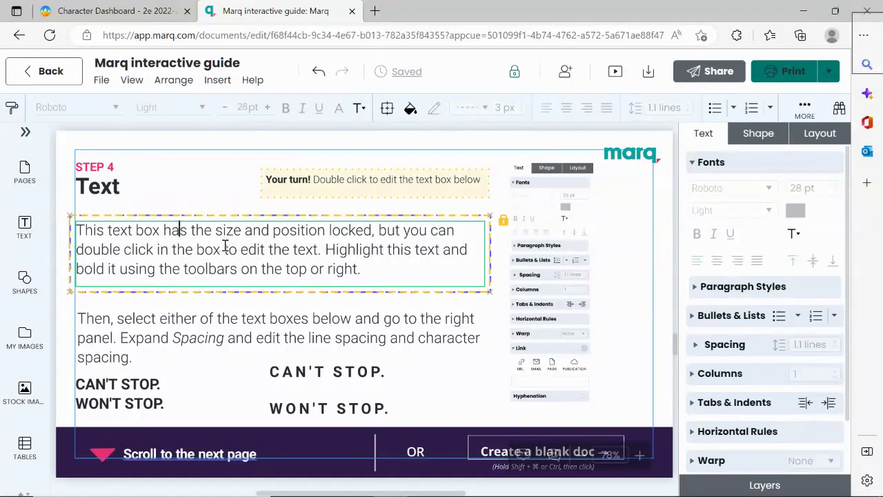
{"action": "left_click_drag", "start_coordinate": [80, 230], "coordinate": [379, 266]}
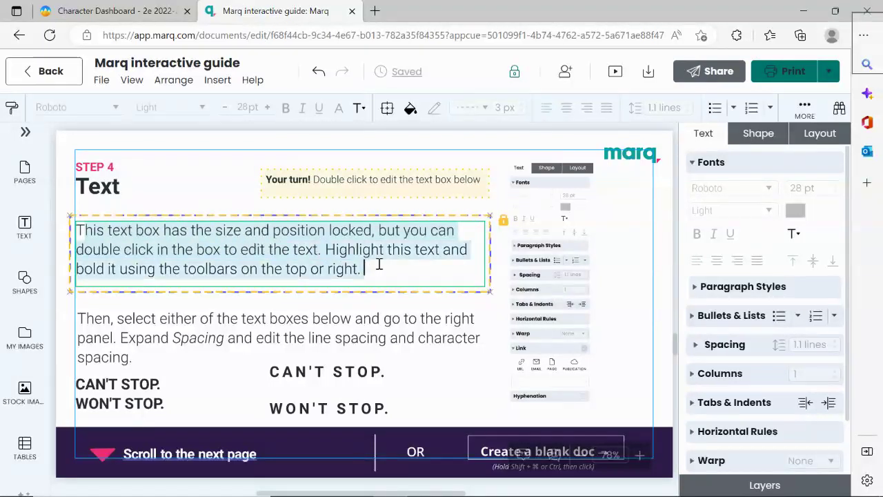
{"action": "left_click", "coordinate": [140, 257]}
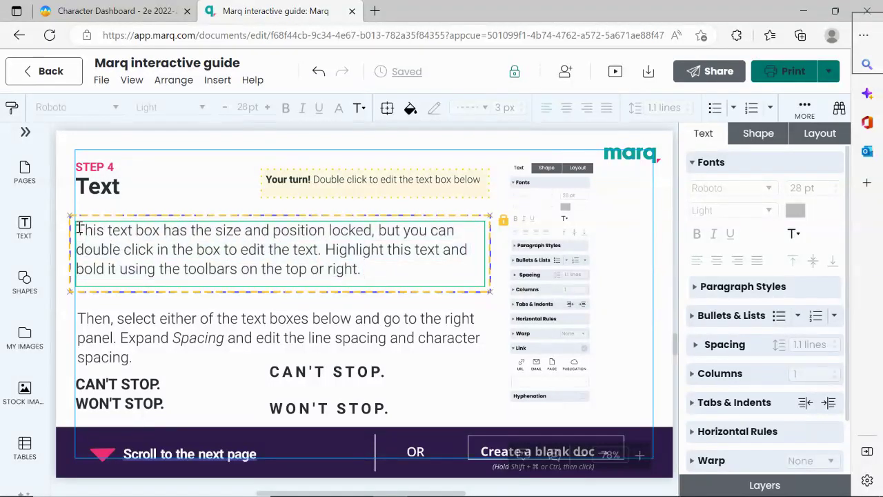
{"action": "left_click_drag", "start_coordinate": [78, 230], "coordinate": [364, 268]}
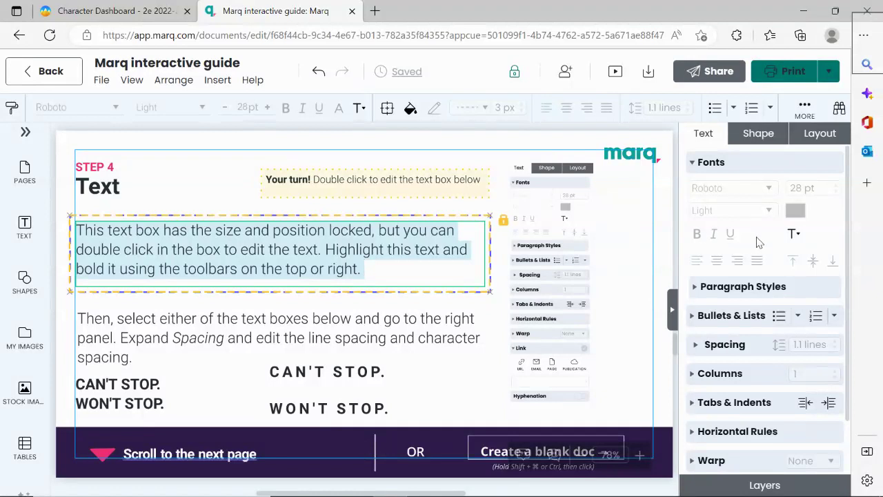
{"action": "left_click", "coordinate": [794, 234]}
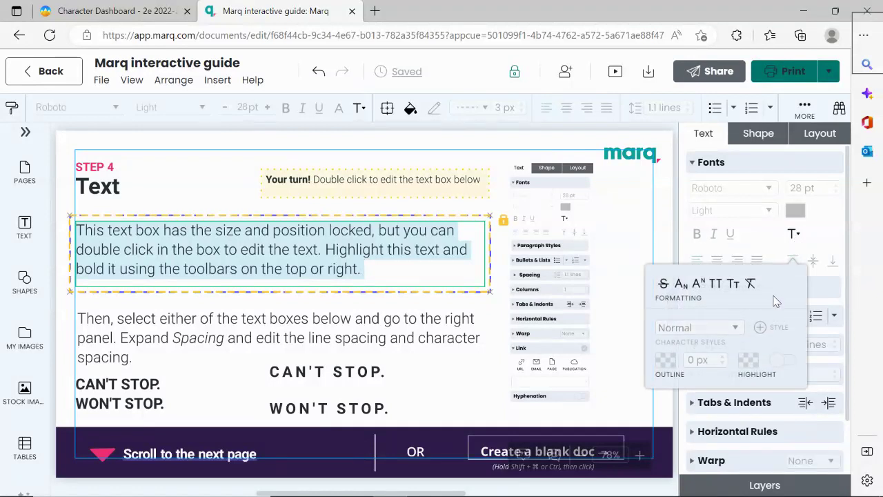
{"action": "left_click", "coordinate": [663, 285]}
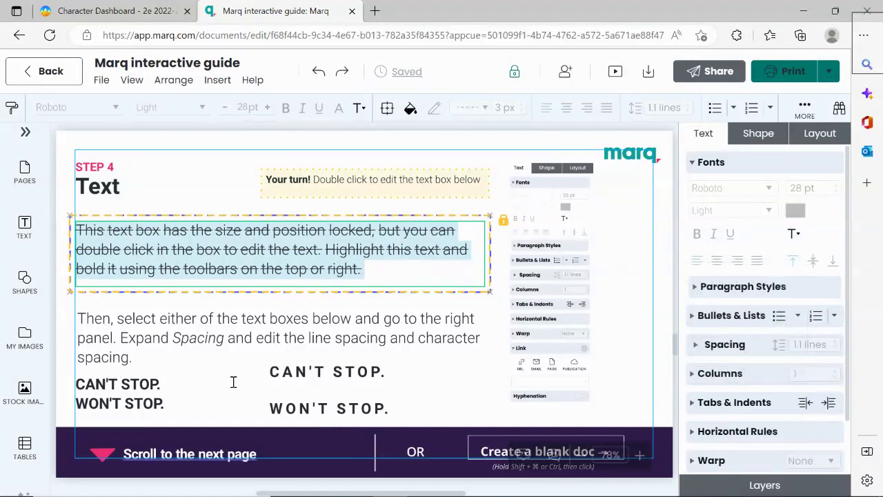
Step: Set the line spacing of the tightly spaced "CAN'T STOP. WON'T STOP." text box to 0.3 lines
{"action": "left_click", "coordinate": [120, 392]}
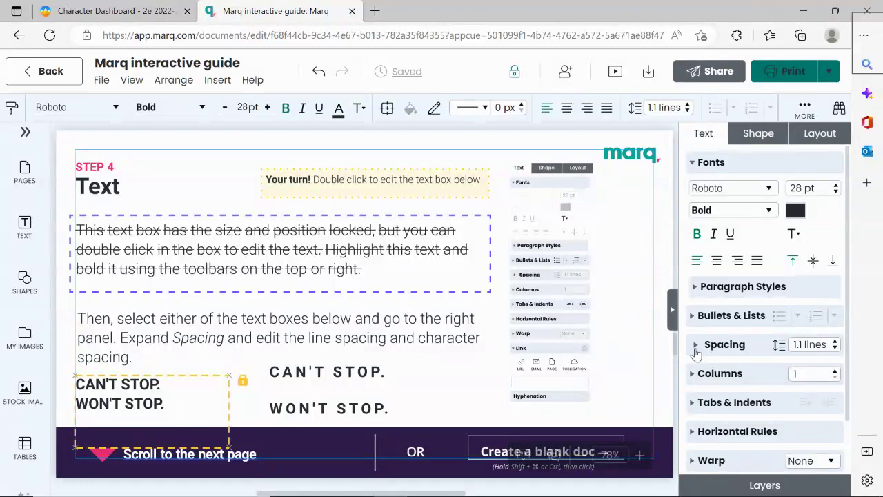
{"action": "left_click", "coordinate": [696, 348]}
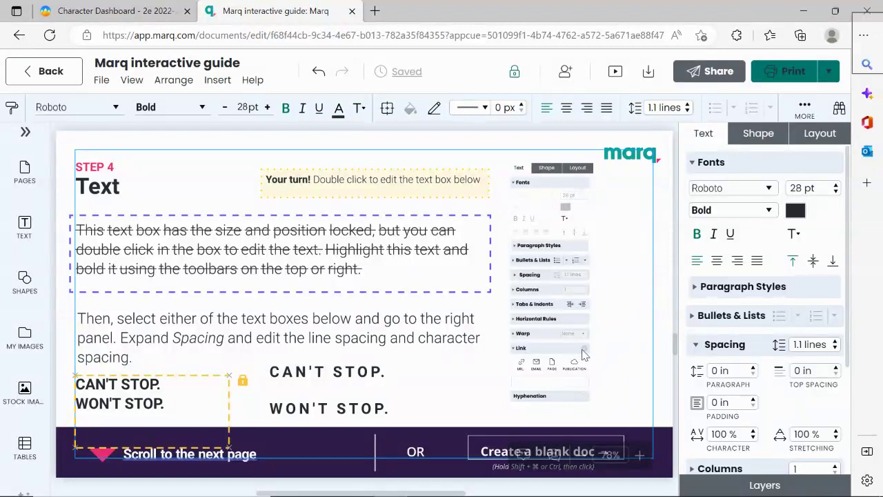
{"action": "left_click", "coordinate": [835, 343]}
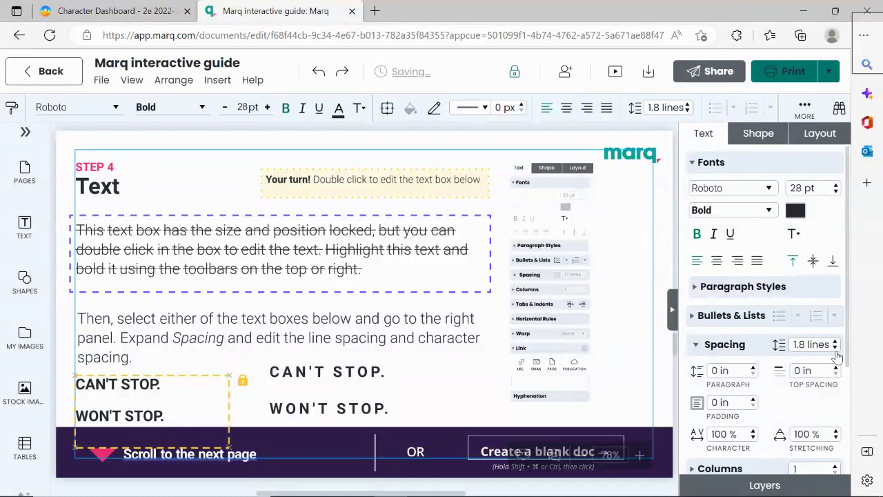
{"action": "left_click", "coordinate": [835, 349]}
{"action": "left_click", "coordinate": [835, 349]}
{"action": "left_click", "coordinate": [835, 349]}
{"action": "left_click", "coordinate": [834, 350]}
{"action": "left_click", "coordinate": [836, 349]}
{"action": "left_click", "coordinate": [835, 349]}
{"action": "left_click", "coordinate": [835, 349]}
{"action": "left_click", "coordinate": [836, 349]}
{"action": "left_click", "coordinate": [836, 349]}
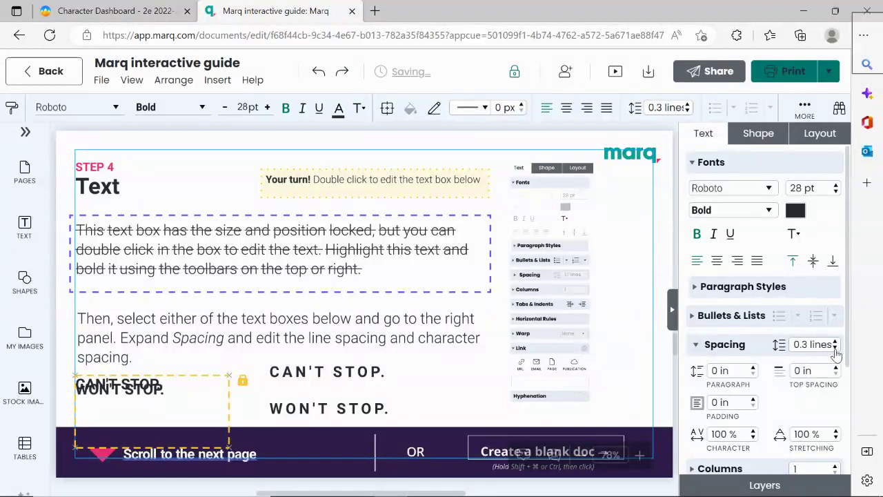
Step: Set the character spacing of the widely spaced "CAN'T STOP. WON'T STOP." text box to 160 %
{"action": "left_click", "coordinate": [380, 401]}
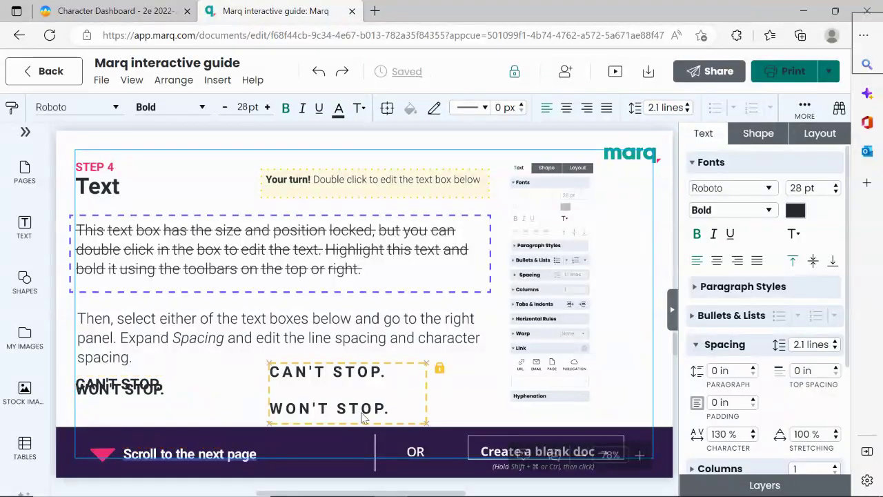
{"action": "left_click", "coordinate": [754, 436]}
{"action": "left_click", "coordinate": [753, 436]}
{"action": "left_click", "coordinate": [754, 437]}
{"action": "left_click", "coordinate": [754, 437]}
{"action": "left_click", "coordinate": [753, 437]}
{"action": "left_click", "coordinate": [753, 426]}
{"action": "left_click", "coordinate": [753, 426]}
{"action": "left_click", "coordinate": [753, 426]}
{"action": "left_click", "coordinate": [754, 427]}
{"action": "left_click", "coordinate": [754, 427]}
{"action": "left_click", "coordinate": [754, 427]}
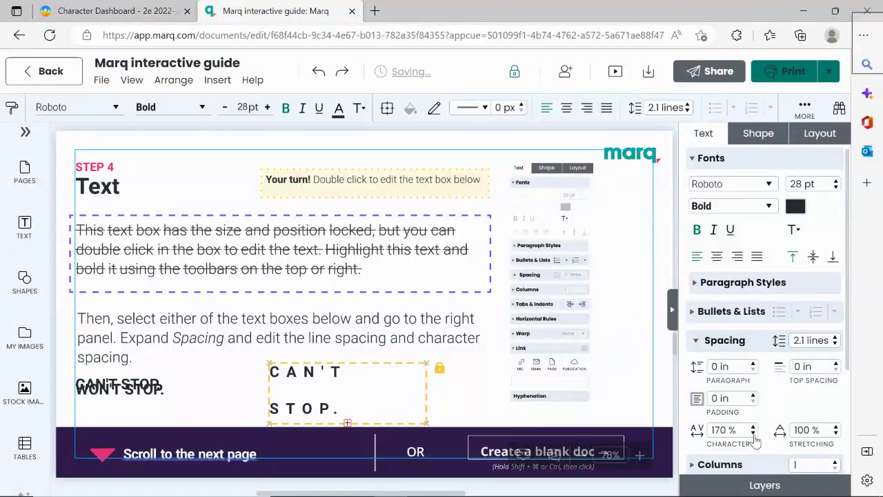
{"action": "left_click", "coordinate": [753, 435]}
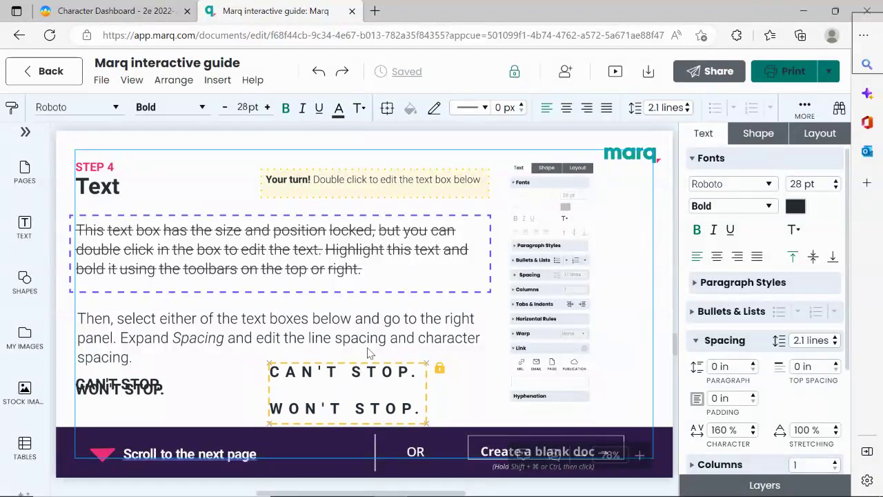
Step: Go to the Step 4 page about adding a text box and add a heading reading "Back to the Future"
{"action": "left_click_drag", "start_coordinate": [674, 347], "coordinate": [677, 371]}
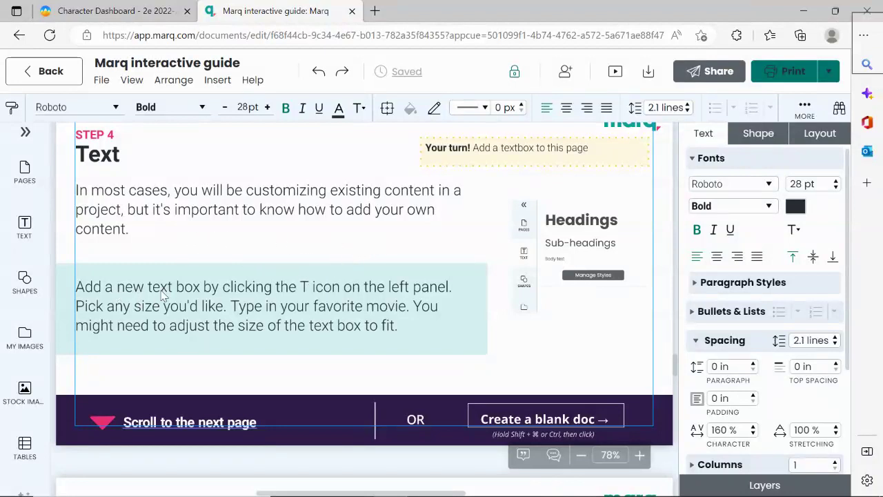
{"action": "left_click", "coordinate": [28, 229]}
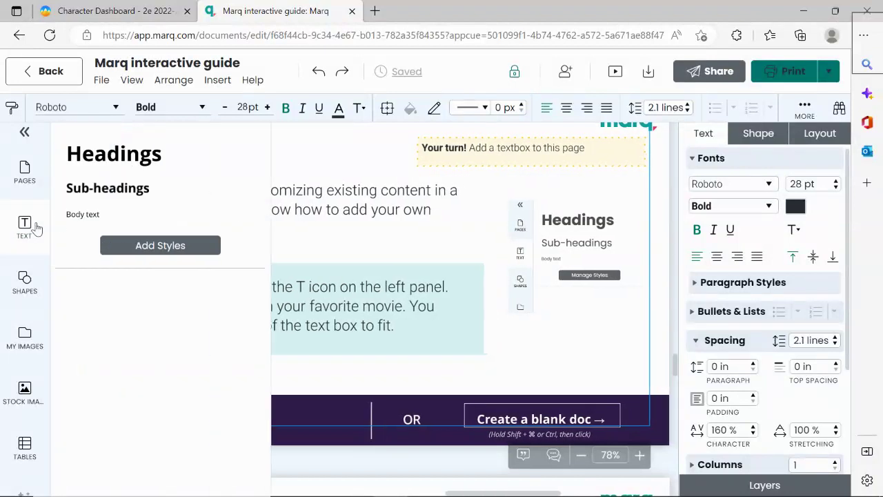
{"action": "left_click", "coordinate": [97, 161]}
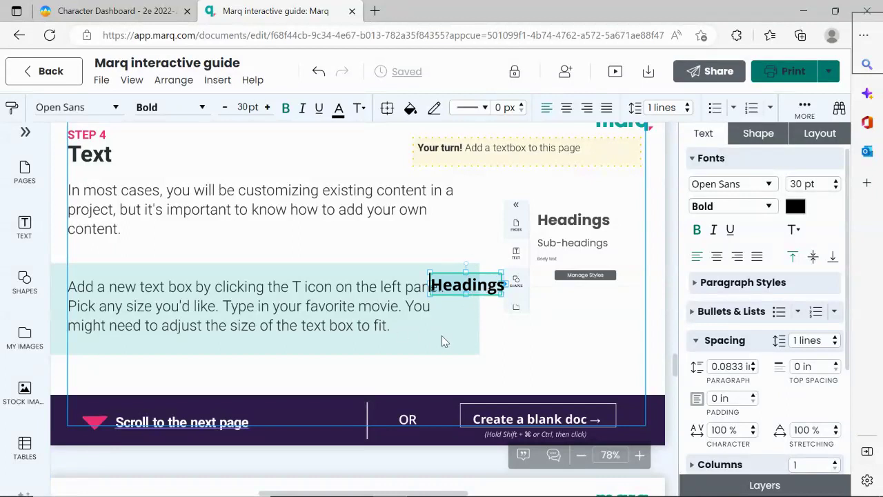
{"action": "key", "text": "End"}
{"action": "key", "text": "ctrl+a"}
{"action": "type", "text": "Back to"}
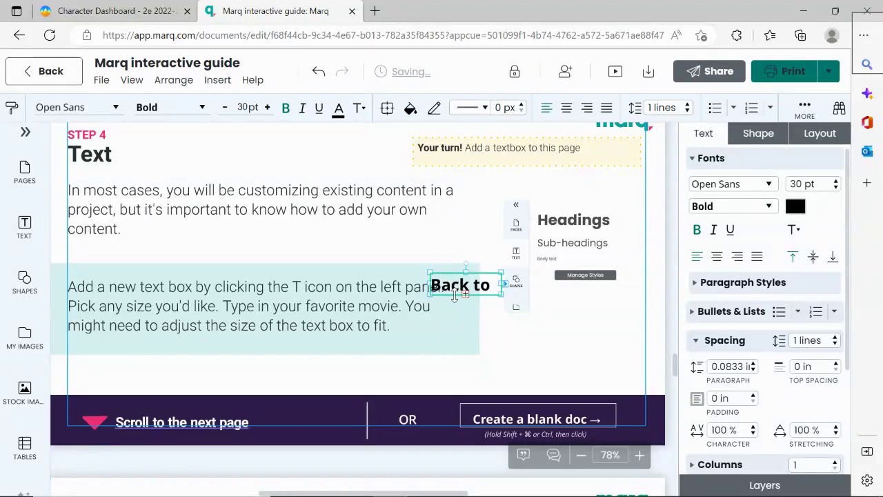
Step: Enlarge the "Back to the Future" text box to fit its text on two lines and move it clear of the highlighted paragraph
{"action": "left_click_drag", "start_coordinate": [461, 295], "coordinate": [455, 345]}
{"action": "left_click_drag", "start_coordinate": [501, 309], "coordinate": [519, 308]}
{"action": "left_click", "coordinate": [429, 311]}
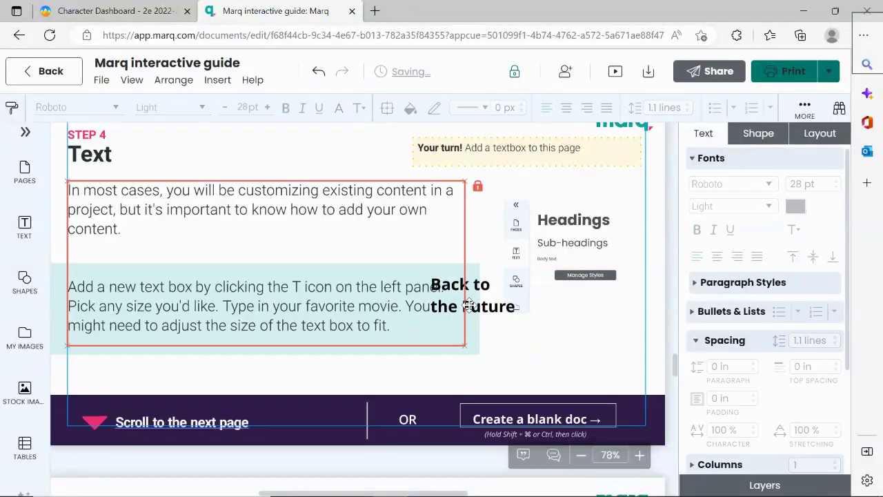
{"action": "left_click", "coordinate": [441, 306]}
{"action": "left_click_drag", "start_coordinate": [441, 306], "coordinate": [471, 306]}
{"action": "mouse_move", "coordinate": [549, 308]}
{"action": "left_mouse_down"}
{"action": "mouse_move", "coordinate": [518, 308]}
{"action": "mouse_move", "coordinate": [560, 308]}
{"action": "left_mouse_up"}
{"action": "left_click_drag", "start_coordinate": [514, 284], "coordinate": [514, 310]}
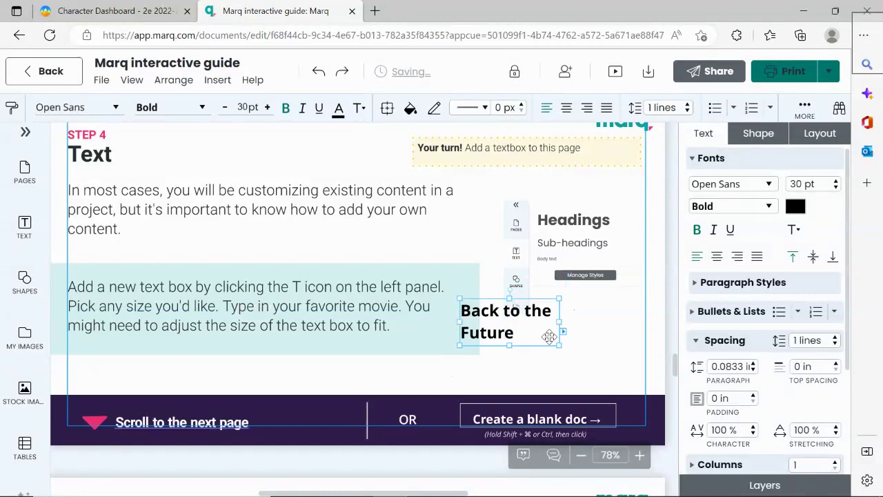
{"action": "left_click", "coordinate": [599, 351]}
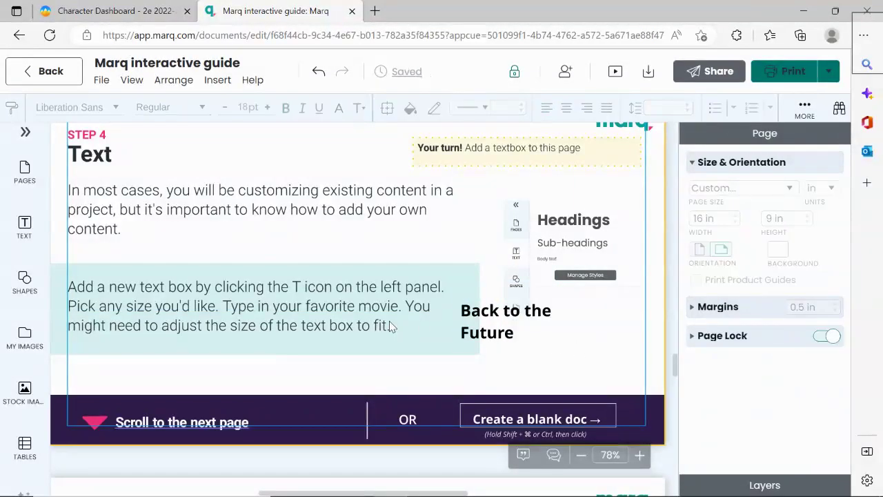
Step: Go to the Step 5 "Add shapes and images" page and try to add a circle to it
{"action": "left_click_drag", "start_coordinate": [674, 365], "coordinate": [675, 379]}
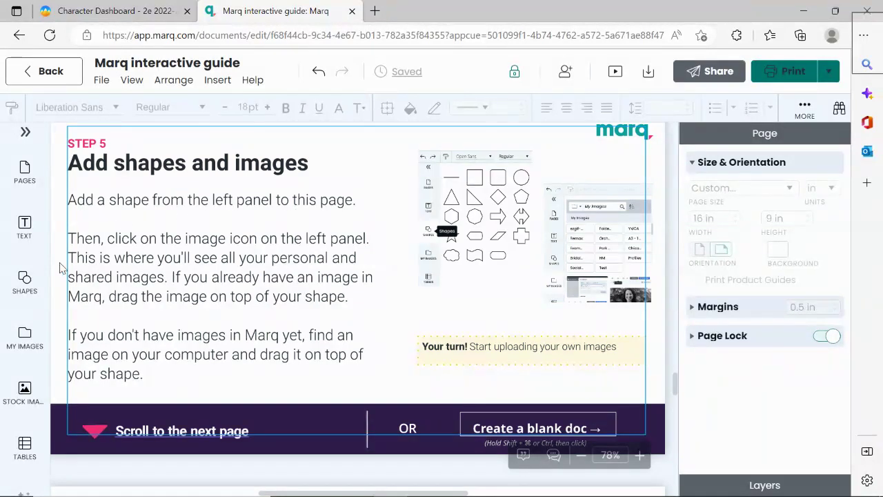
{"action": "left_click", "coordinate": [29, 280]}
{"action": "left_click", "coordinate": [243, 158]}
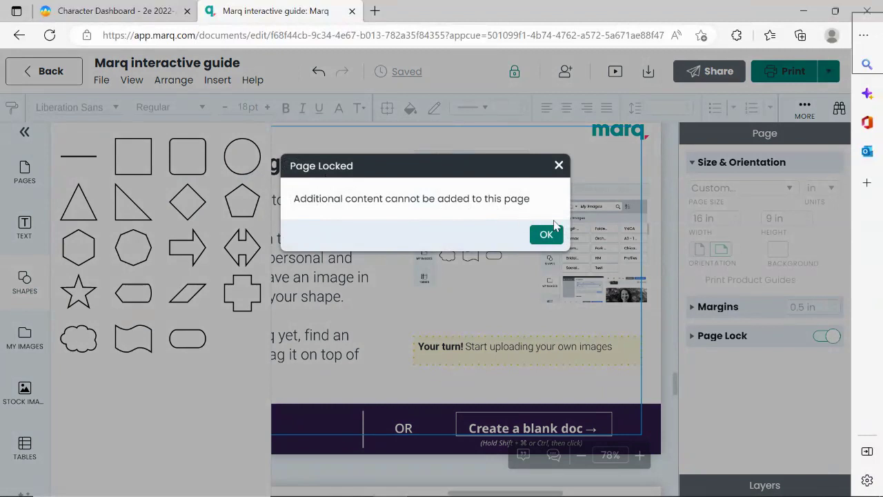
{"action": "left_click", "coordinate": [549, 234]}
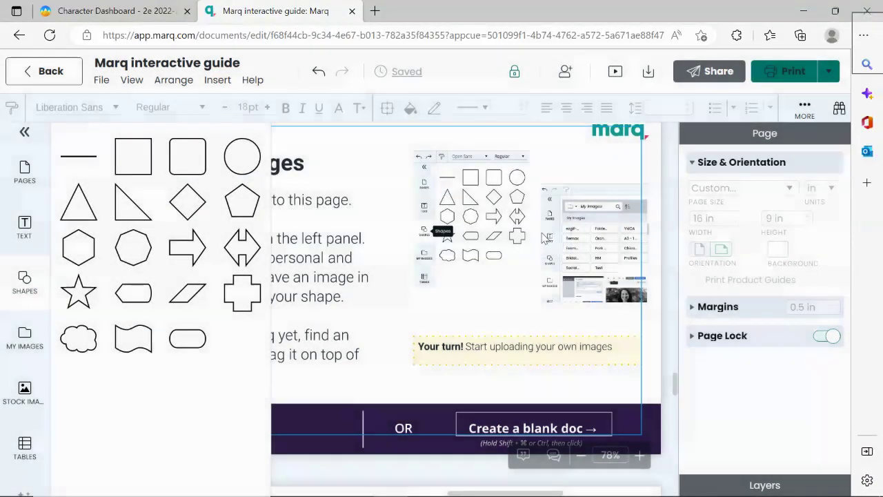
{"action": "left_click", "coordinate": [373, 275]}
{"action": "left_click", "coordinate": [406, 214]}
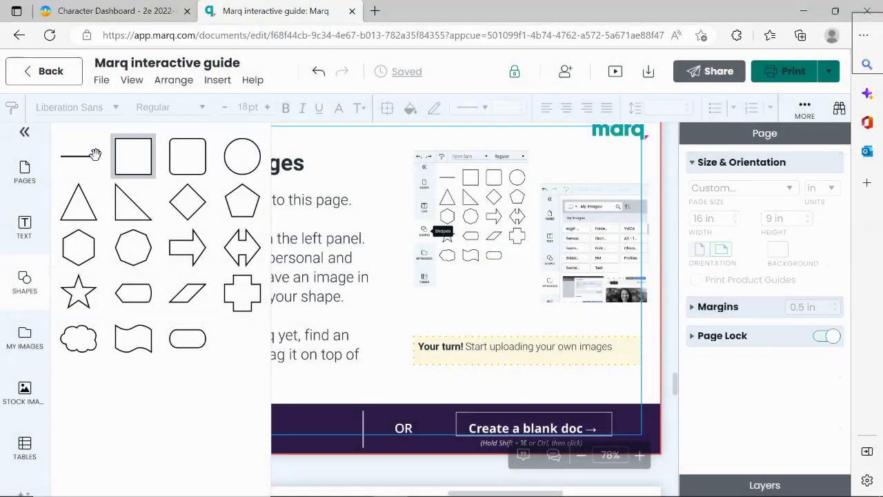
{"action": "left_click", "coordinate": [28, 283]}
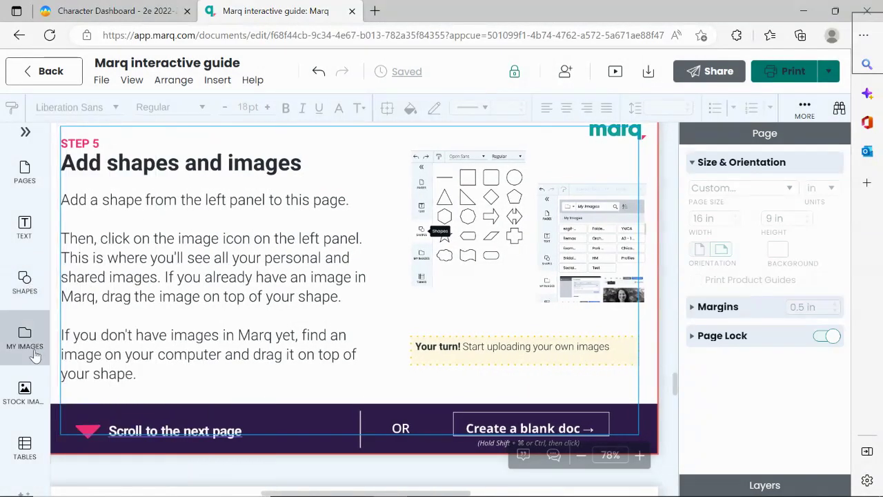
Step: Browse the My Images library and try to place the green monster picture on the Step 5 page
{"action": "left_click", "coordinate": [29, 340]}
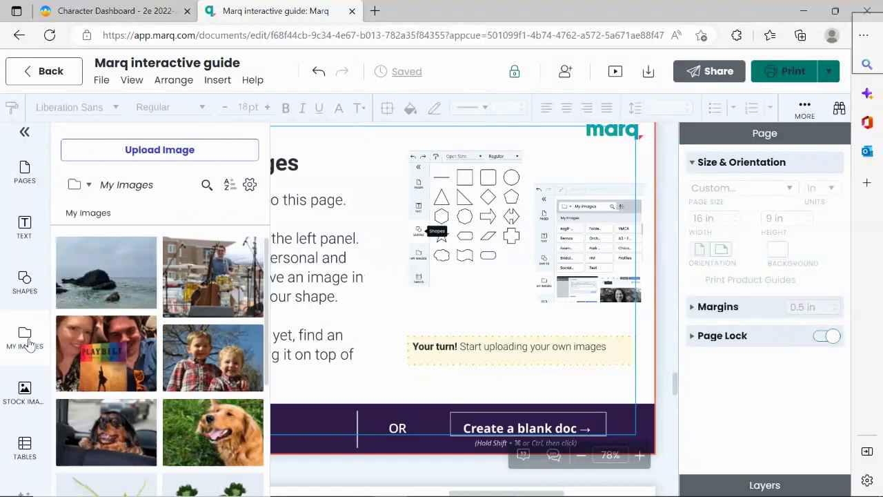
{"action": "left_click_drag", "start_coordinate": [271, 276], "coordinate": [271, 407]}
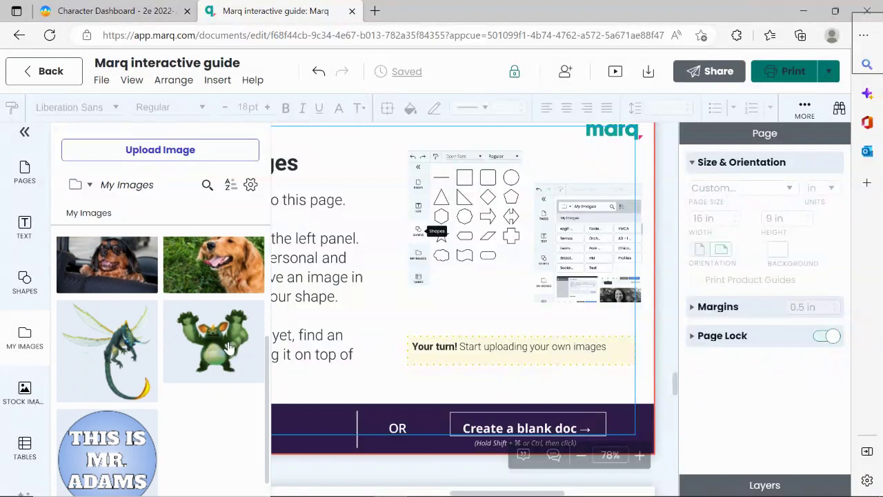
{"action": "left_click_drag", "start_coordinate": [227, 345], "coordinate": [400, 299]}
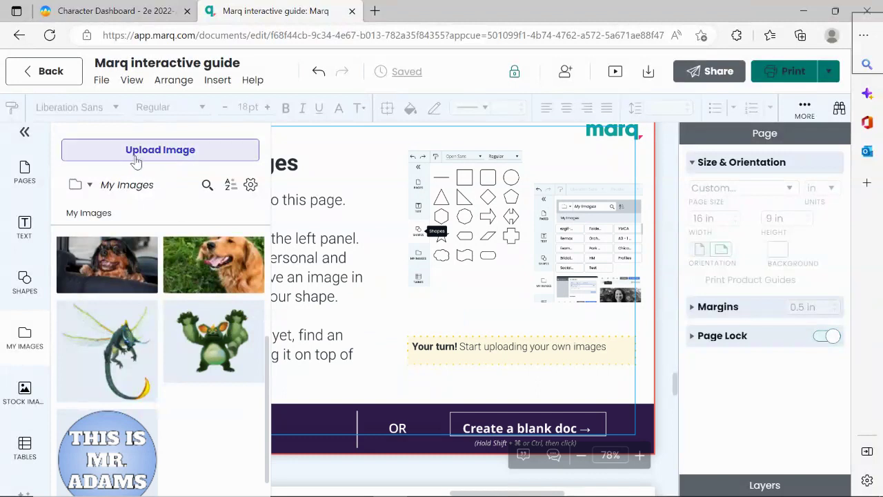
Step: Upload the image MM900236271[1] from the Microsoft Clip Organizer folder in Pictures to My Images
{"action": "left_click", "coordinate": [164, 161]}
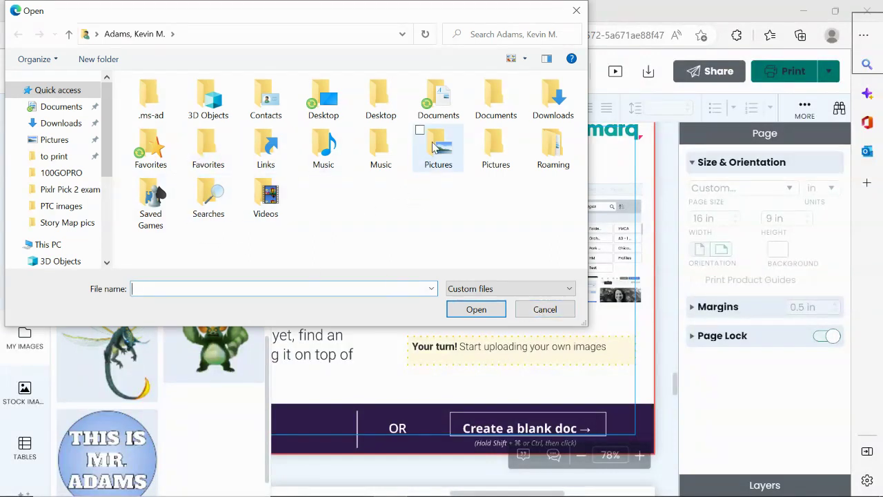
{"action": "double_click", "coordinate": [423, 162]}
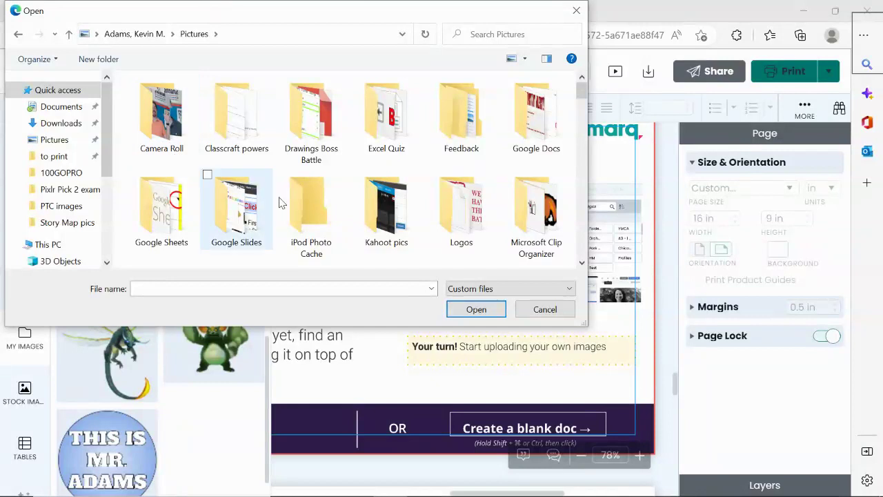
{"action": "left_click", "coordinate": [242, 138]}
{"action": "double_click", "coordinate": [240, 136]}
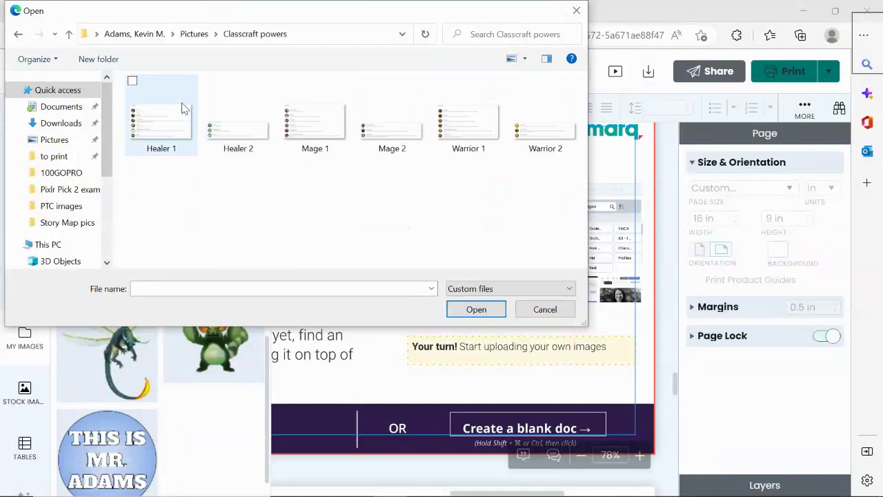
{"action": "left_click", "coordinate": [197, 38]}
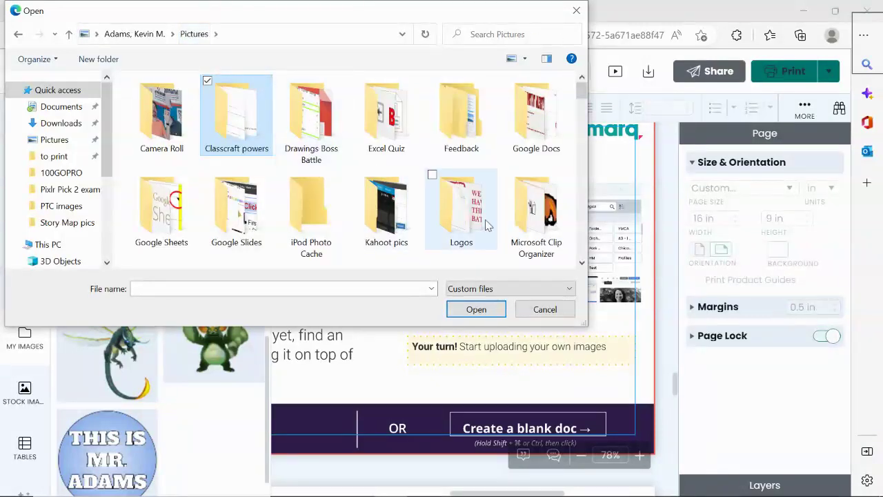
{"action": "double_click", "coordinate": [532, 223]}
{"action": "left_click", "coordinate": [160, 141]}
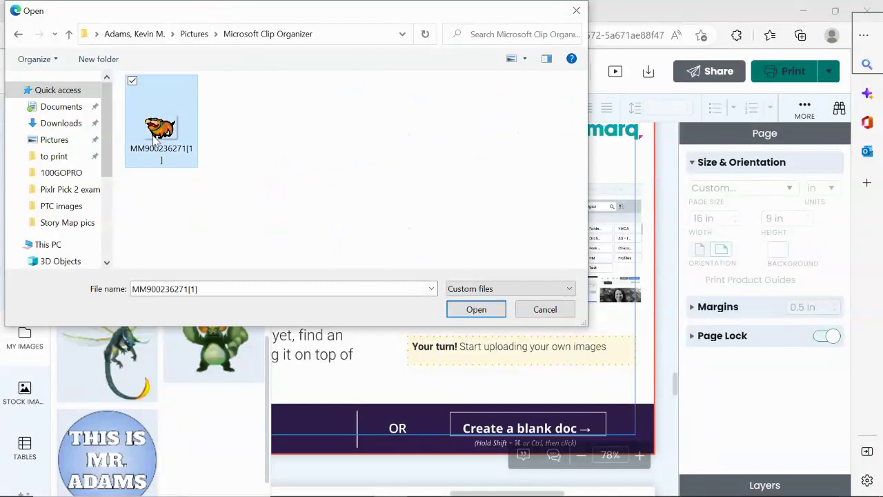
{"action": "left_click", "coordinate": [472, 309]}
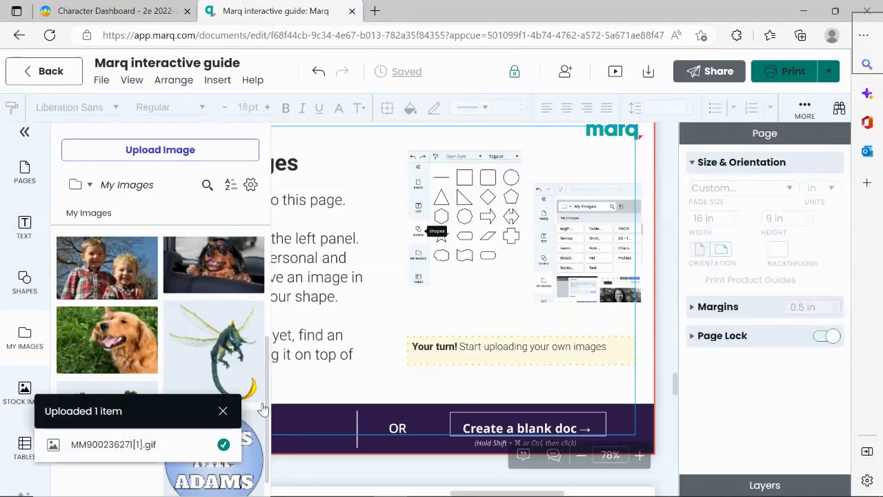
Step: Dismiss the upload notice, collapse the My Images library and go to the Step 5 "Practice" page
{"action": "left_click", "coordinate": [222, 411]}
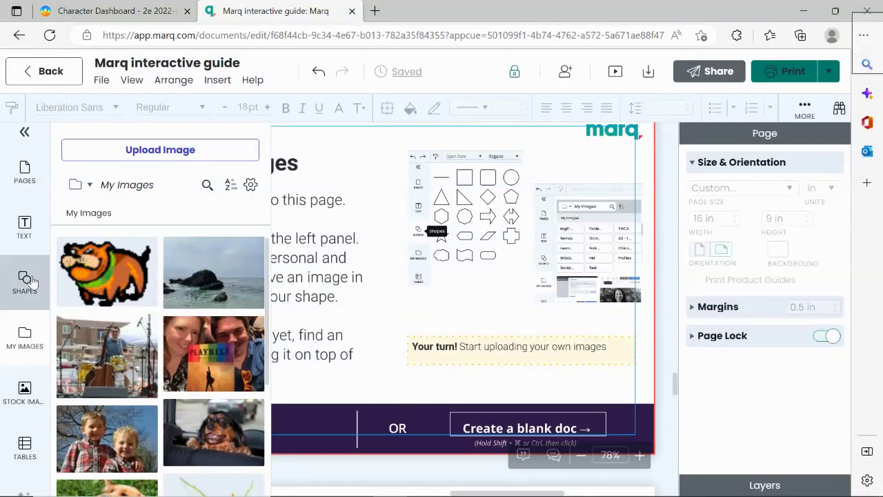
{"action": "left_click", "coordinate": [25, 334]}
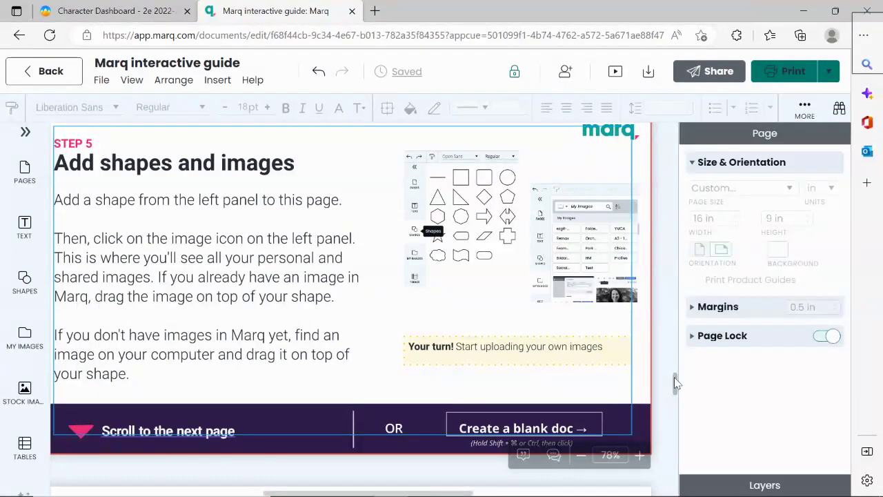
{"action": "scroll", "coordinate": [674, 385], "scroll_direction": "down", "scroll_amount": 5}
{"action": "scroll", "coordinate": [674, 398], "scroll_direction": "down", "scroll_amount": 2}
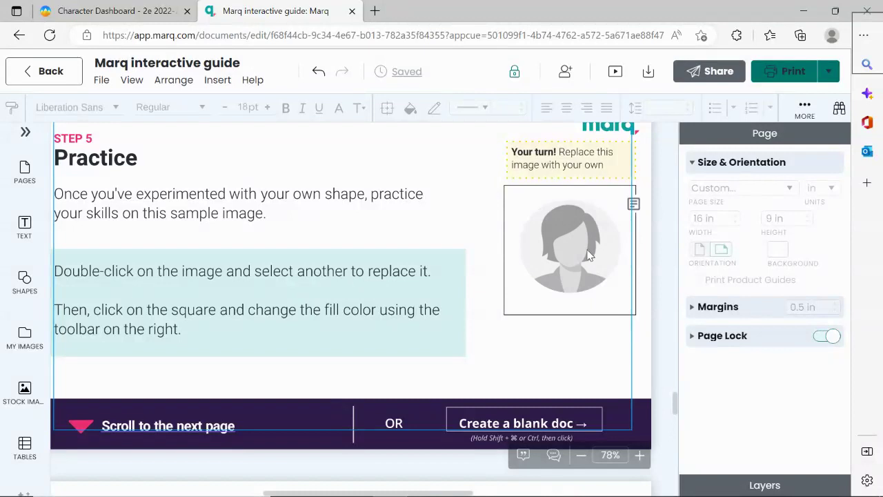
Step: Replace the sample portrait on the Step 5 "Practice" page with the image MM900236271[1].gif from My Images
{"action": "double_click", "coordinate": [564, 253]}
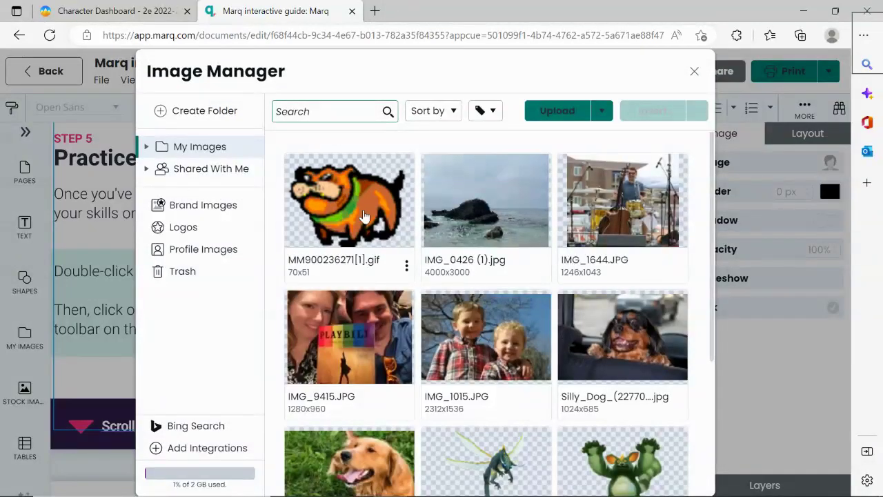
{"action": "left_click", "coordinate": [404, 247]}
{"action": "left_click", "coordinate": [646, 114]}
{"action": "left_click", "coordinate": [645, 115]}
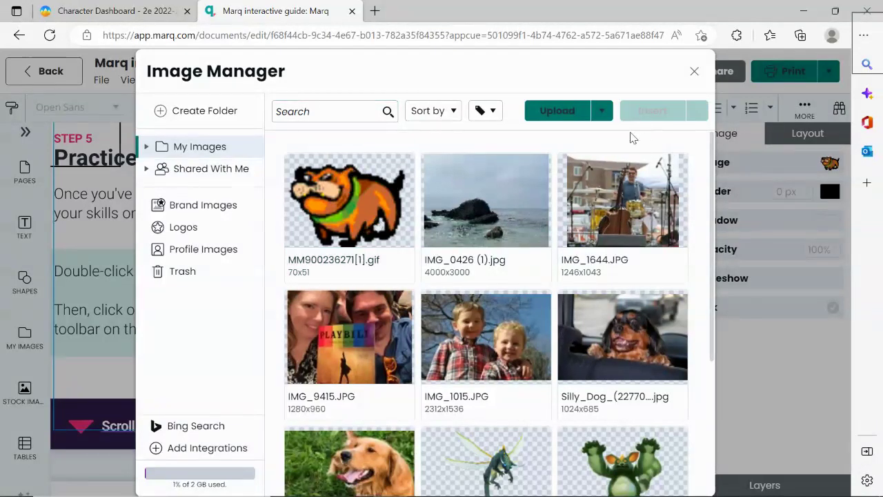
{"action": "left_click", "coordinate": [694, 72]}
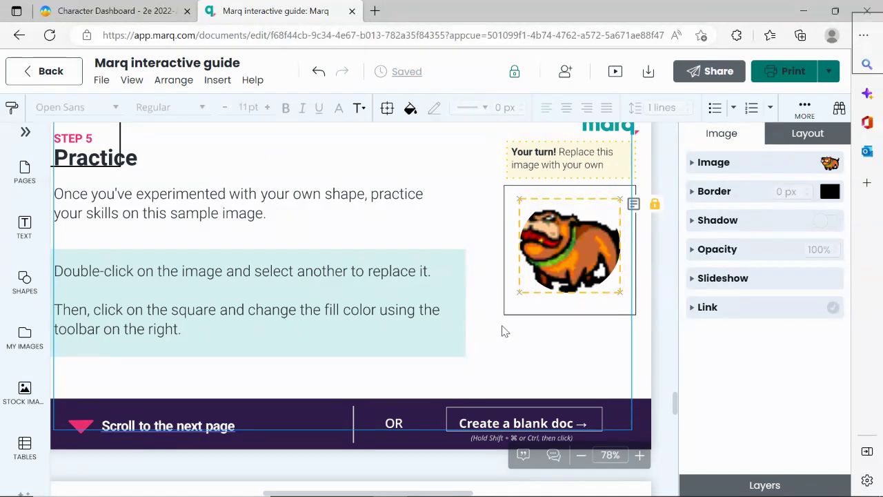
Step: Select the square around the practice picture and examine its border, opacity and link settings
{"action": "left_click", "coordinate": [530, 315]}
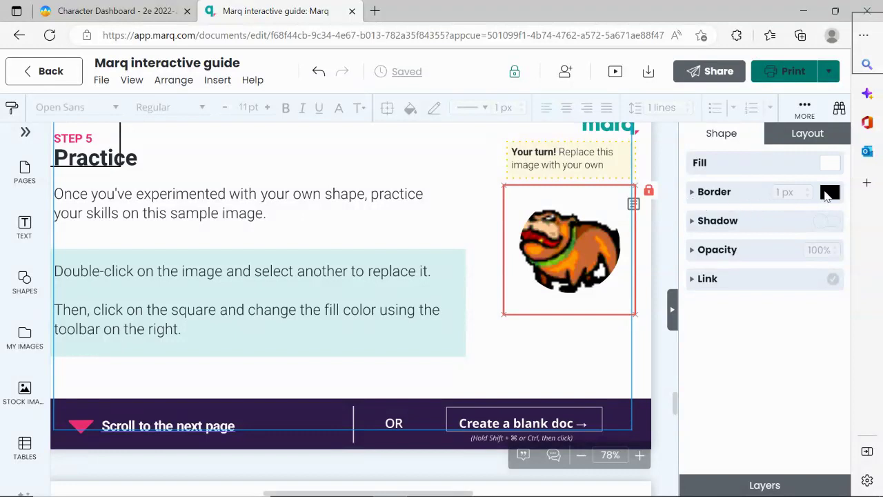
{"action": "left_click", "coordinate": [693, 195]}
{"action": "left_click", "coordinate": [697, 259]}
{"action": "left_click", "coordinate": [827, 261]}
{"action": "left_click", "coordinate": [693, 282]}
{"action": "left_click", "coordinate": [692, 282]}
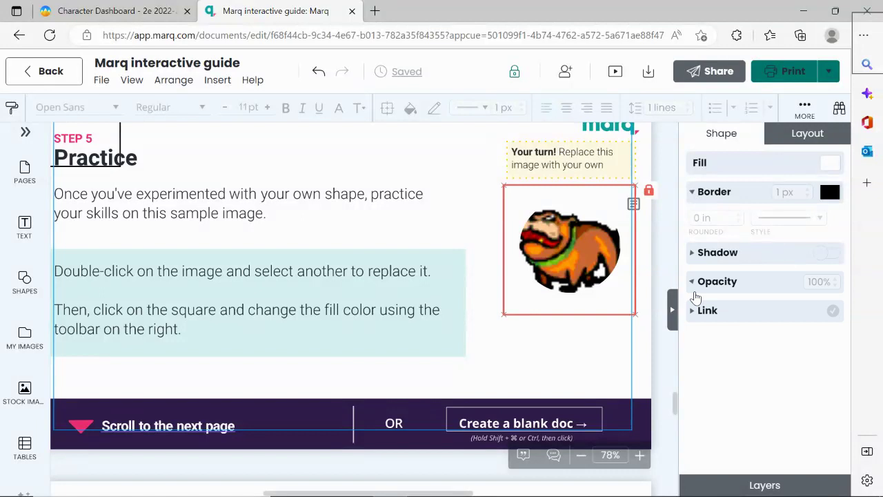
{"action": "left_click", "coordinate": [694, 310]}
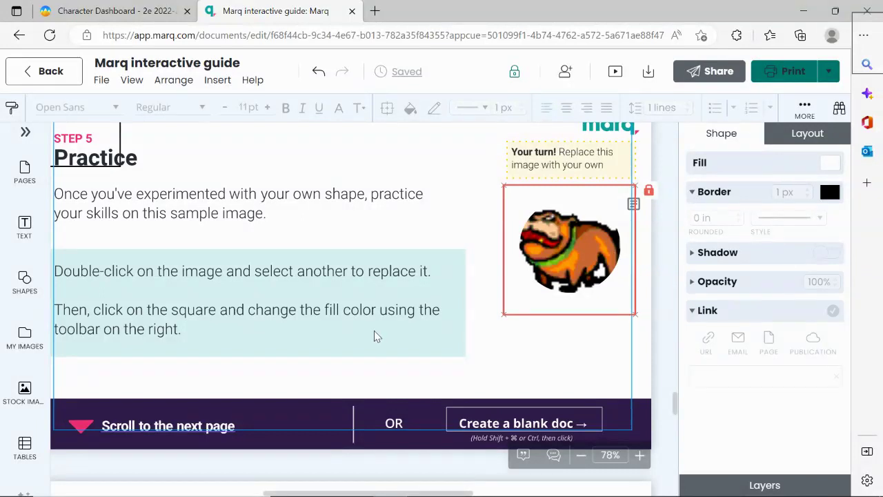
Step: Go to the Step 6 "Collaborate and share" page and look over the sharing options and the Add collaborators dialog
{"action": "left_click_drag", "start_coordinate": [676, 405], "coordinate": [674, 425]}
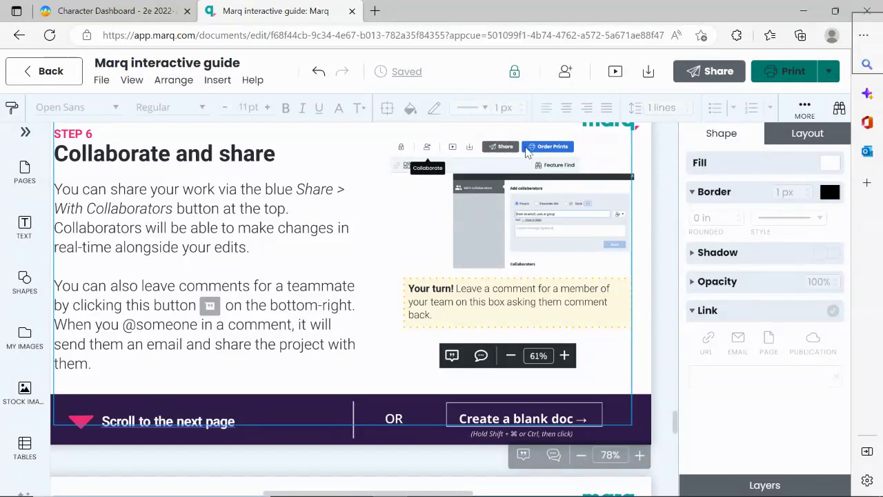
{"action": "left_click", "coordinate": [683, 75]}
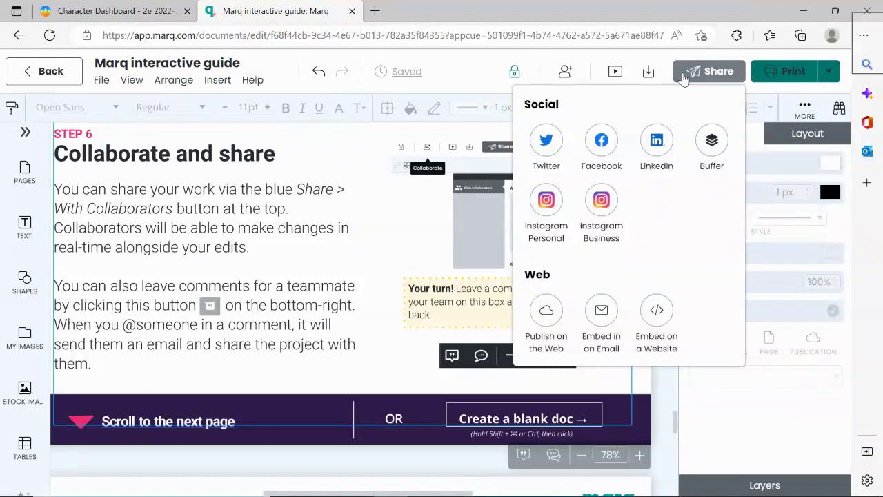
{"action": "left_click", "coordinate": [683, 76]}
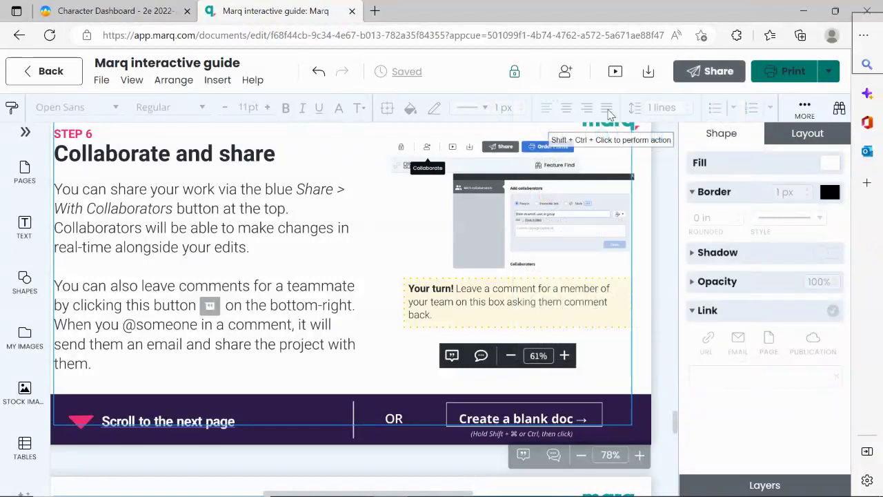
{"action": "left_click", "coordinate": [566, 73]}
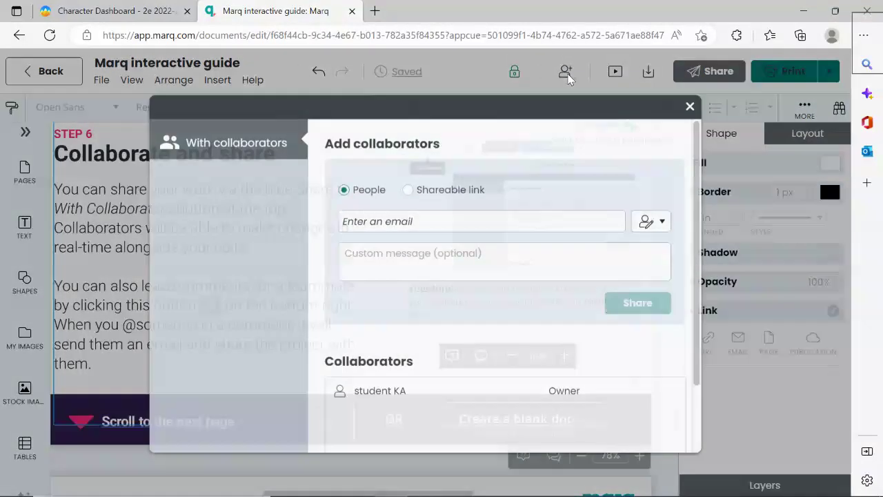
{"action": "left_click", "coordinate": [689, 106]}
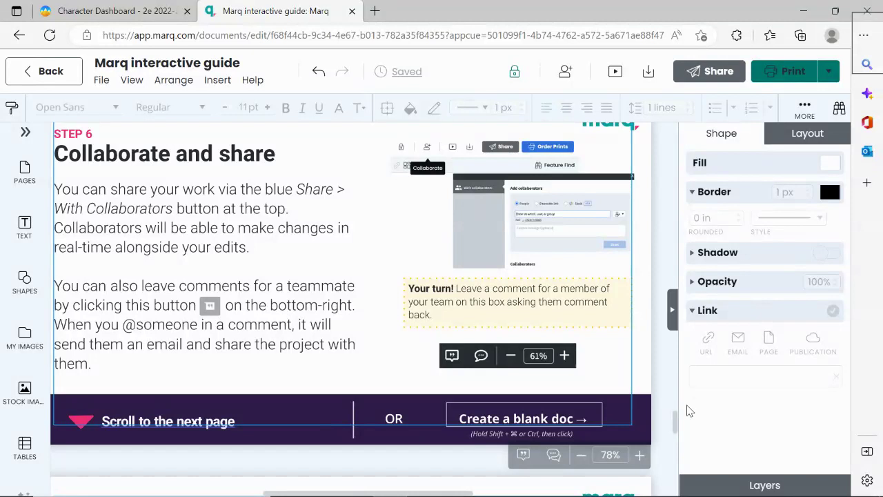
Step: Go to the Step 7 "Export your project" page and open the Publish on the Web sharing option
{"action": "scroll", "coordinate": [676, 423], "scroll_direction": "down", "scroll_amount": 1}
{"action": "left_click_drag", "start_coordinate": [676, 422], "coordinate": [677, 439]}
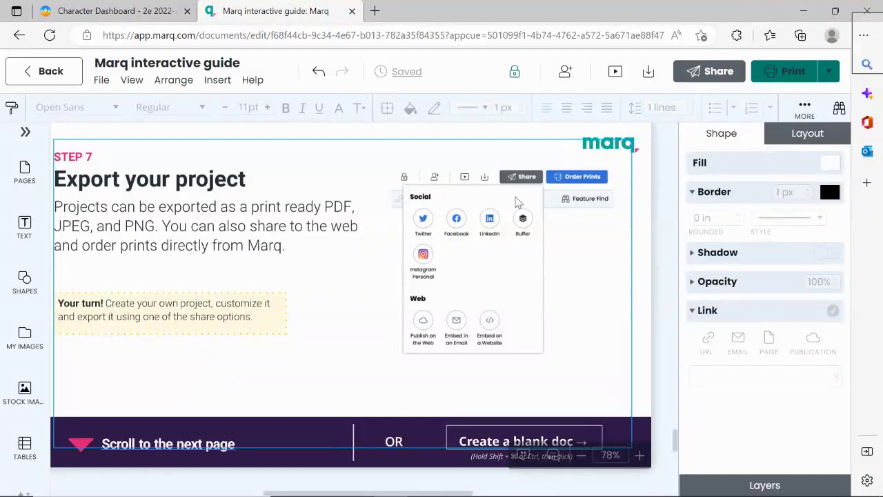
{"action": "left_click", "coordinate": [732, 80]}
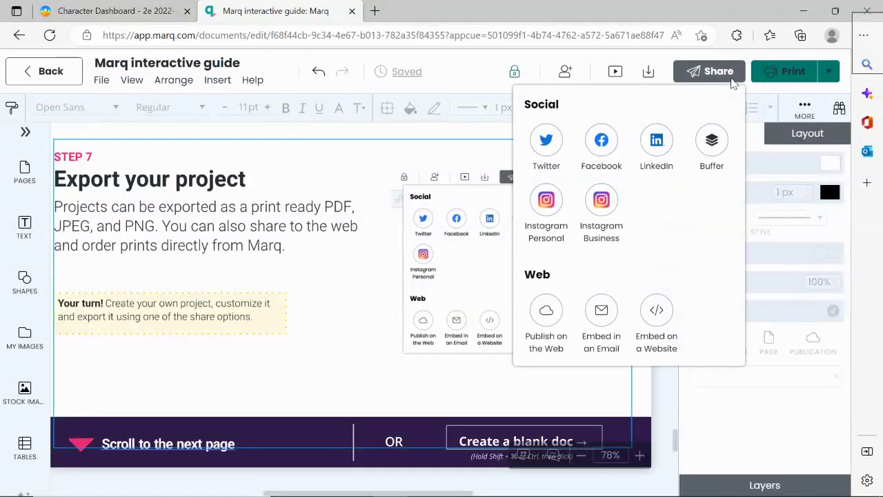
{"action": "left_click", "coordinate": [562, 321]}
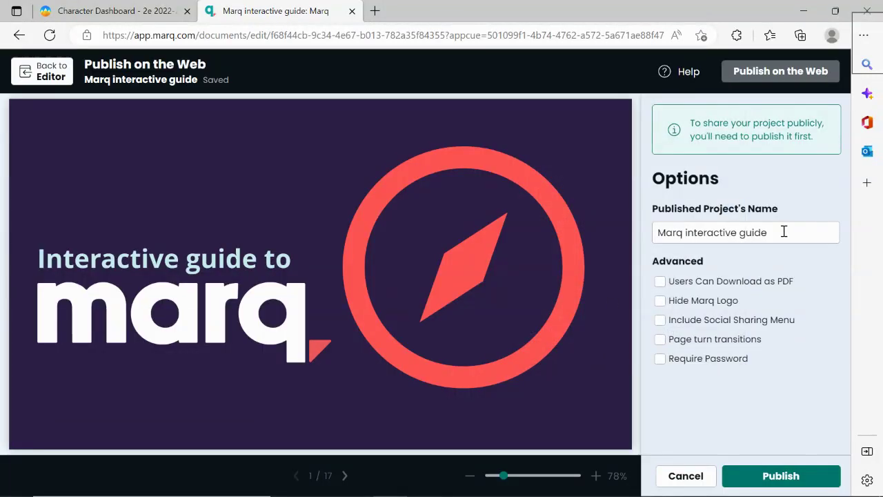
Step: Rename the published project as the student's last name followed by "_MIG"
{"action": "left_click", "coordinate": [666, 233]}
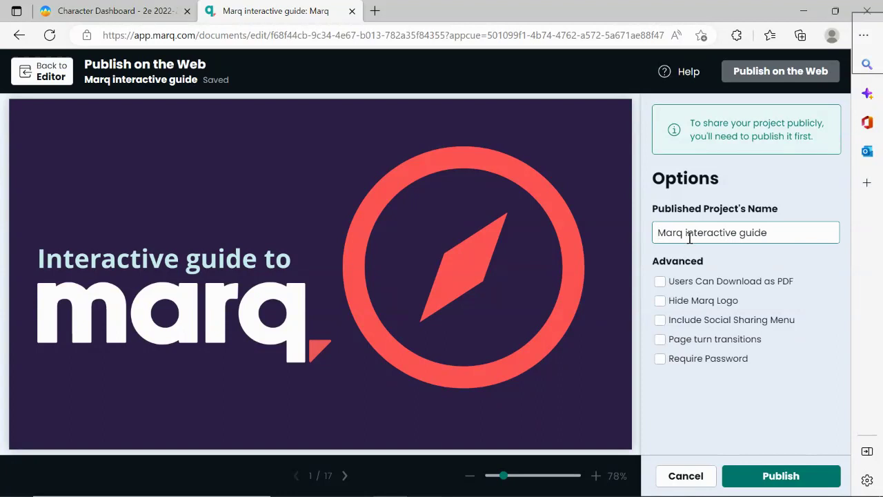
{"action": "type", "text": "Adams"}
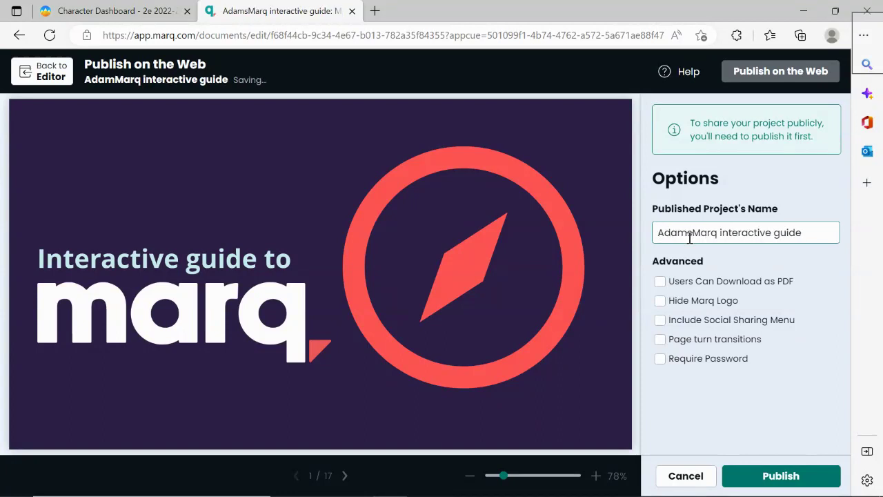
{"action": "key", "text": "shift+Right"}
{"action": "key", "text": "shift+Right"}
{"action": "key", "text": "shift+Right"}
{"action": "key", "text": "shift+Right"}
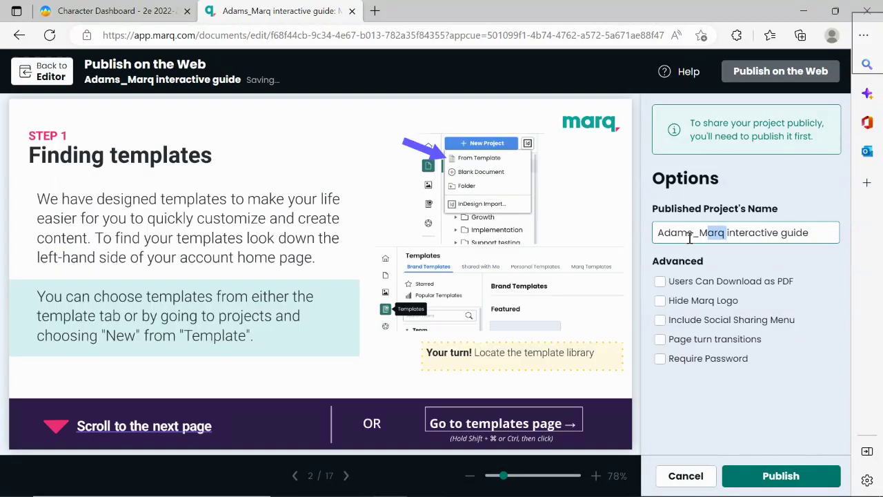
{"action": "key", "text": "BackSpace"}
{"action": "key", "text": "Delete"}
{"action": "type", "text": "IGuide"}
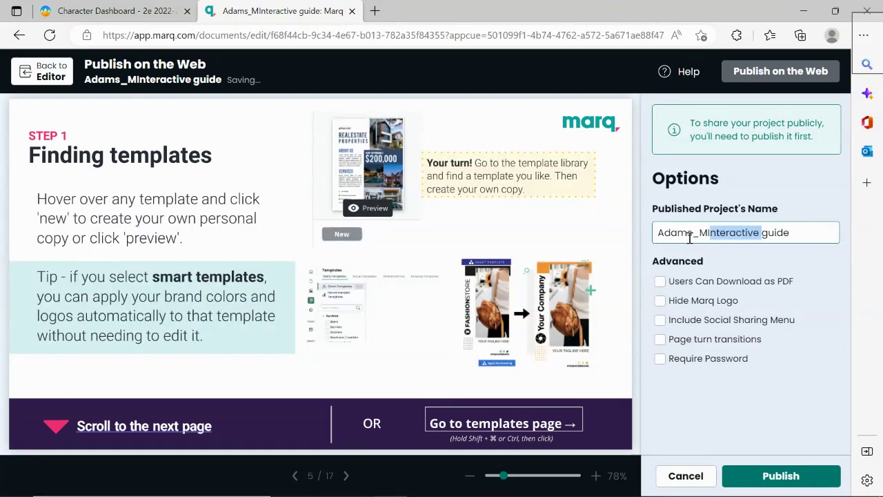
{"action": "key", "text": "ctrl+shift+Right"}
{"action": "type", "text": "G"}
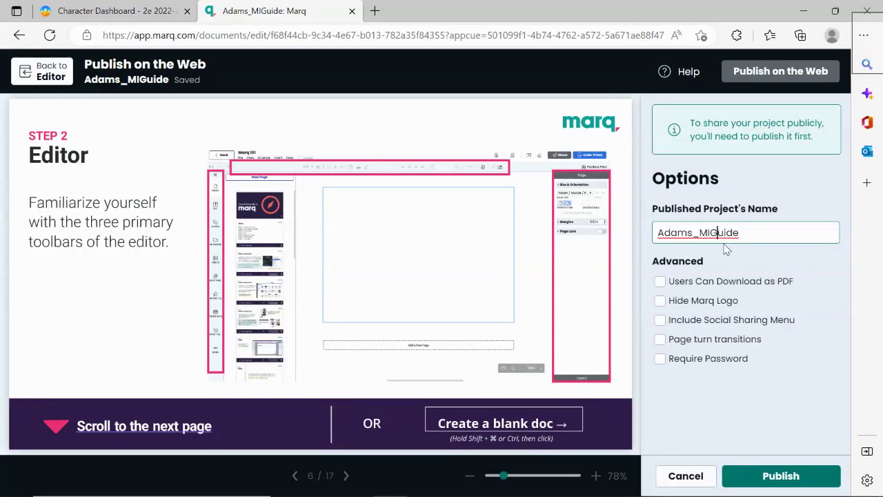
{"action": "key", "text": "shift+End"}
{"action": "key", "text": "BackSpace"}
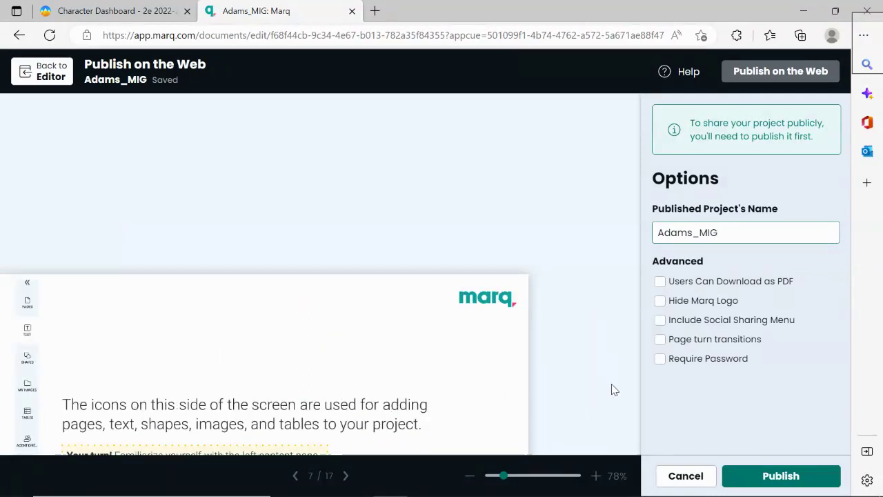
Step: Page through the publish preview to the final page, checking the edited Step 4 and Step 5 pages
{"action": "left_click", "coordinate": [454, 347]}
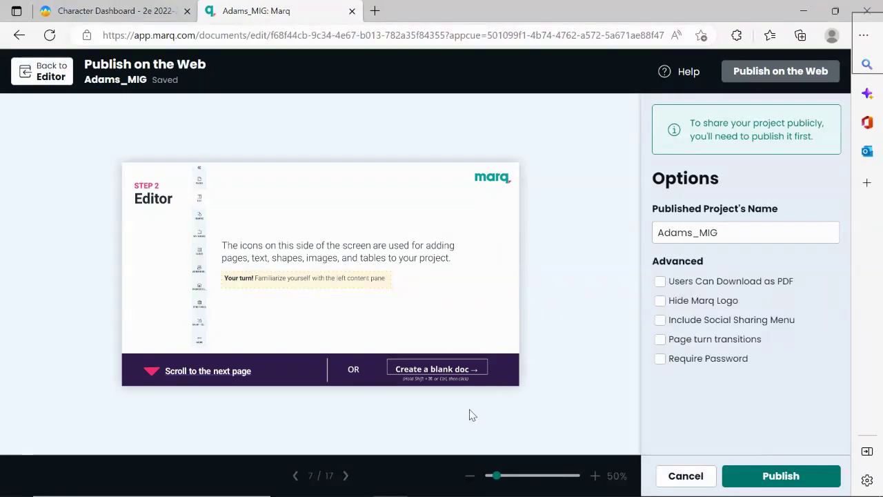
{"action": "left_click", "coordinate": [345, 476]}
{"action": "double_click", "coordinate": [345, 476]}
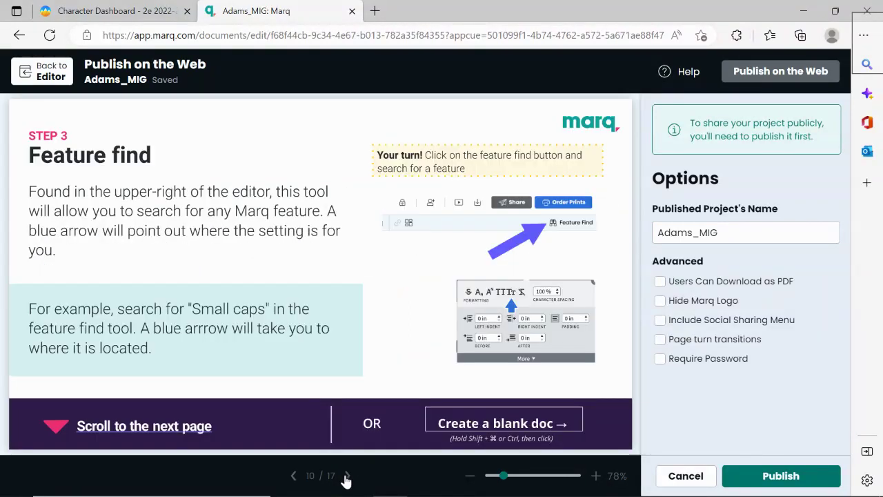
{"action": "left_click", "coordinate": [349, 476]}
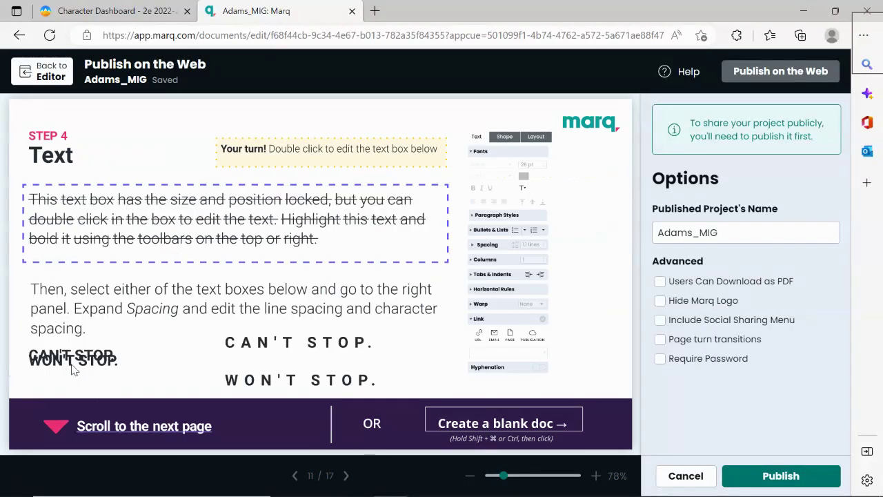
{"action": "left_click", "coordinate": [347, 476]}
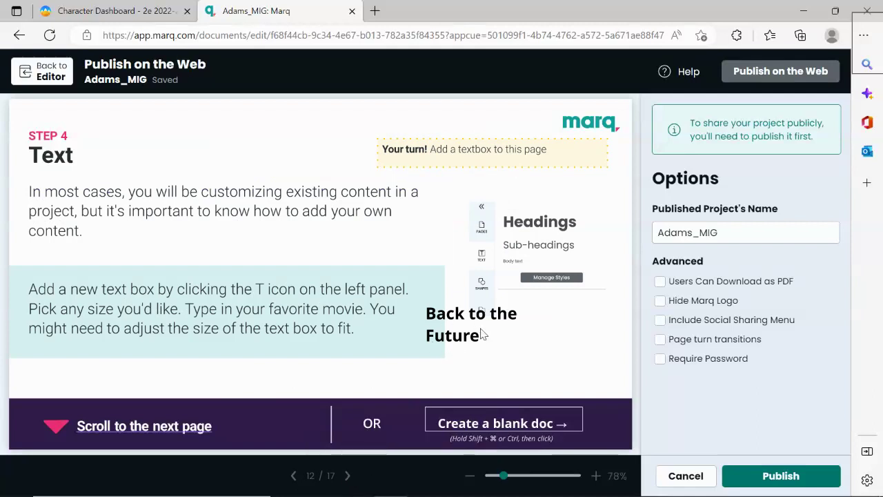
{"action": "left_click", "coordinate": [348, 475]}
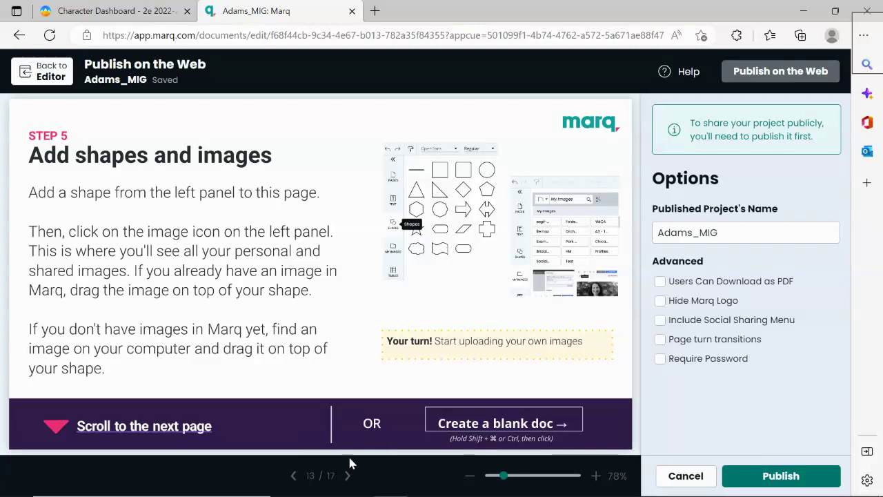
{"action": "left_click", "coordinate": [348, 476]}
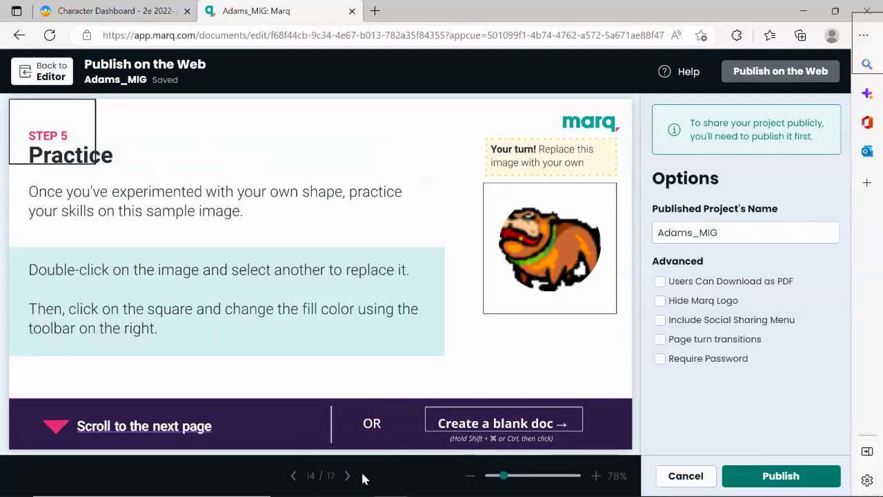
{"action": "left_click", "coordinate": [348, 477]}
{"action": "left_click", "coordinate": [348, 477]}
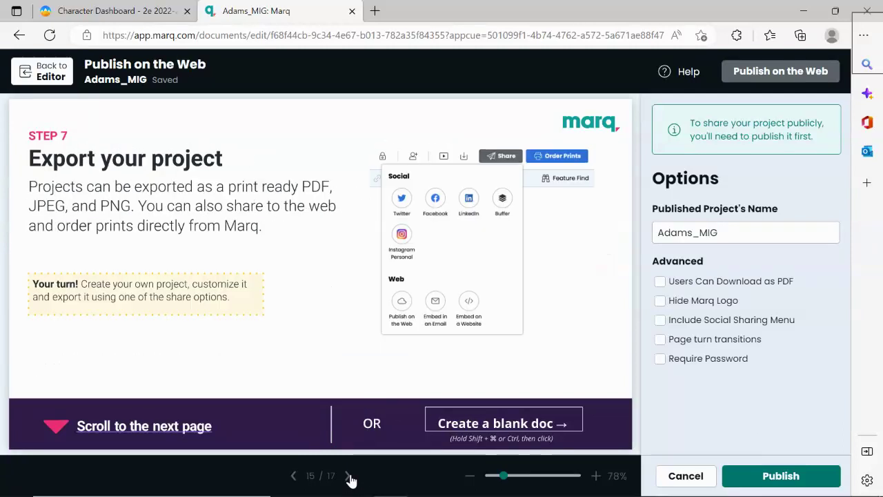
{"action": "left_click", "coordinate": [349, 476]}
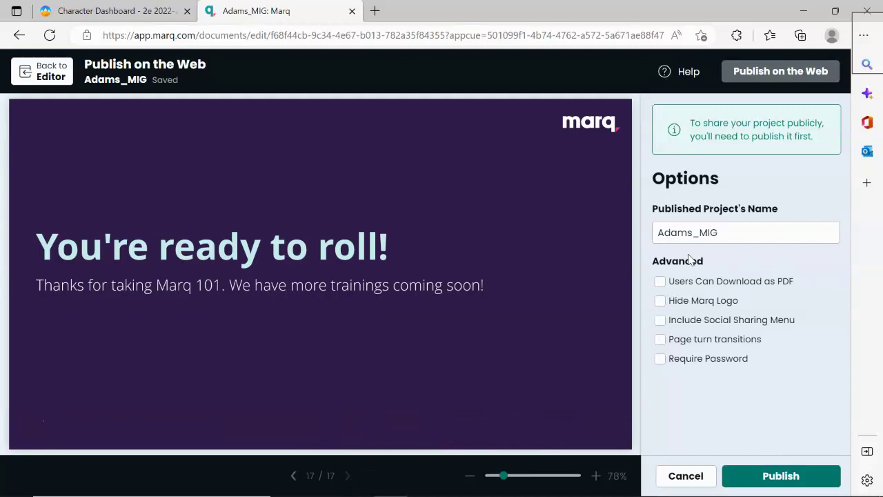
Step: Publish the project on the web and copy its standard link
{"action": "left_click", "coordinate": [765, 476]}
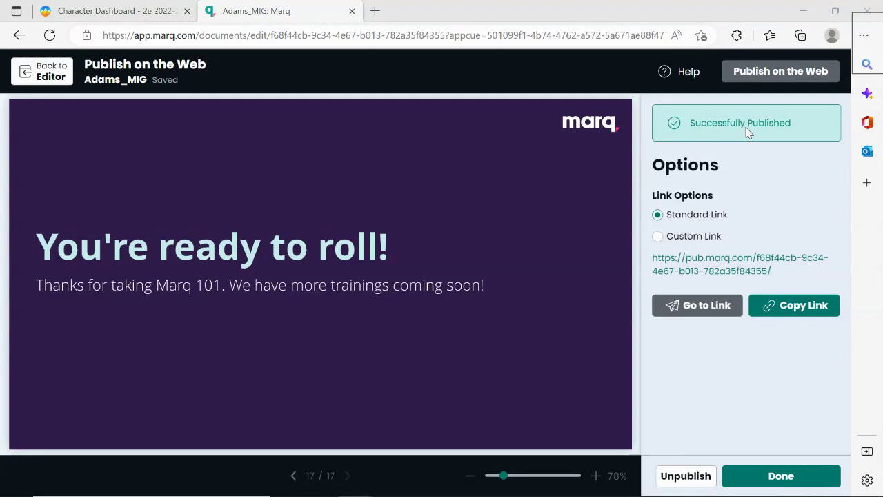
{"action": "left_click", "coordinate": [800, 310]}
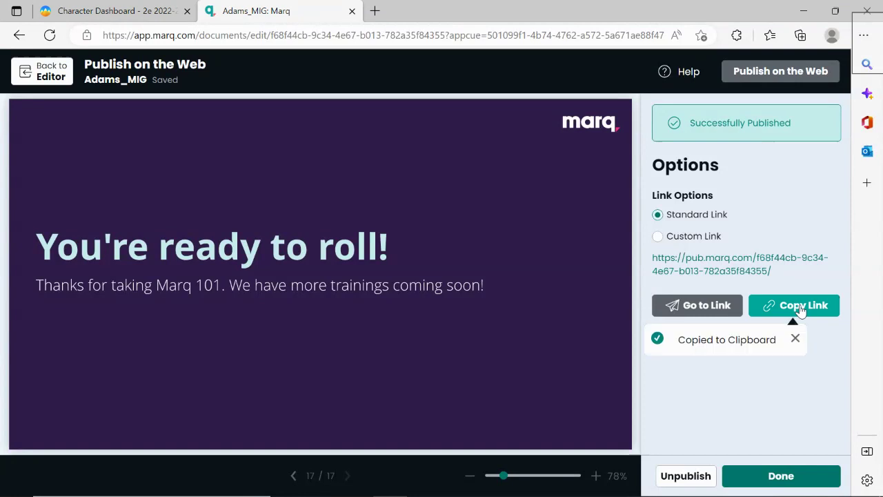
Step: Switch to the Schoology assignment page and highlight the title "4.1 Marq interactive guide"
{"action": "key", "text": "alt+Tab"}
{"action": "key", "text": "alt+Tab"}
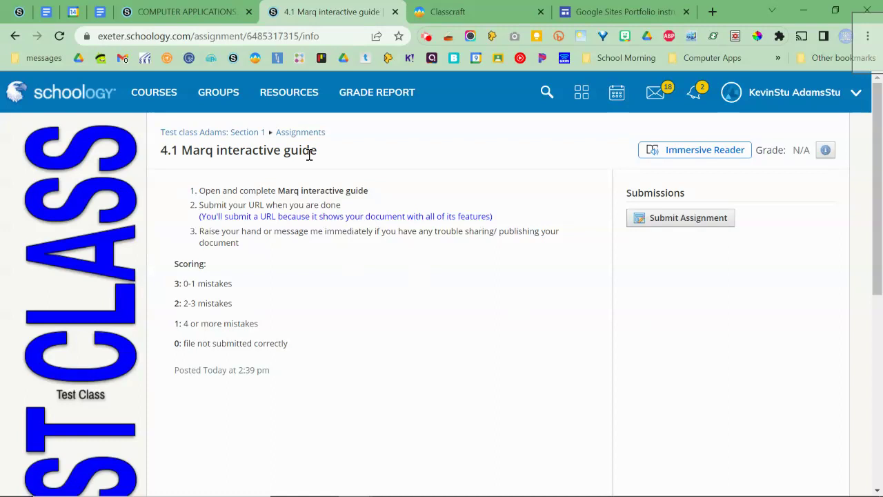
{"action": "left_click_drag", "start_coordinate": [321, 159], "coordinate": [155, 160]}
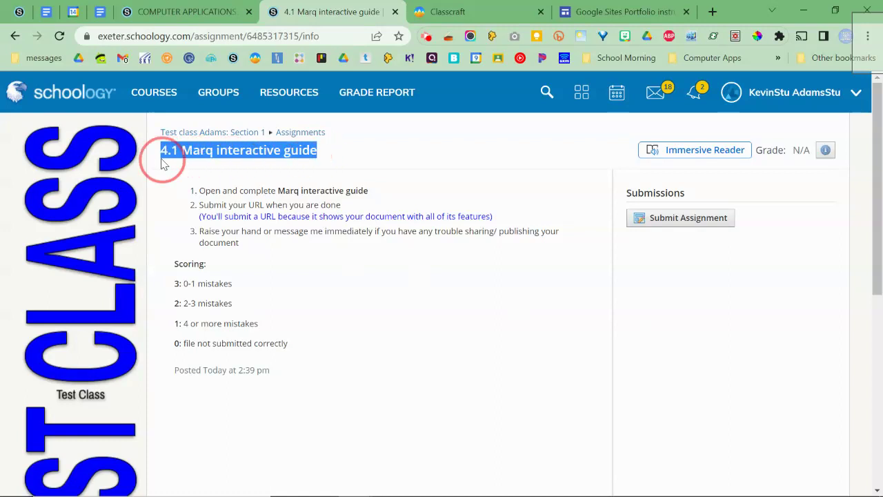
Step: Submit the assignment as a created text entry containing the copied link to the published Marq project
{"action": "left_click", "coordinate": [164, 164]}
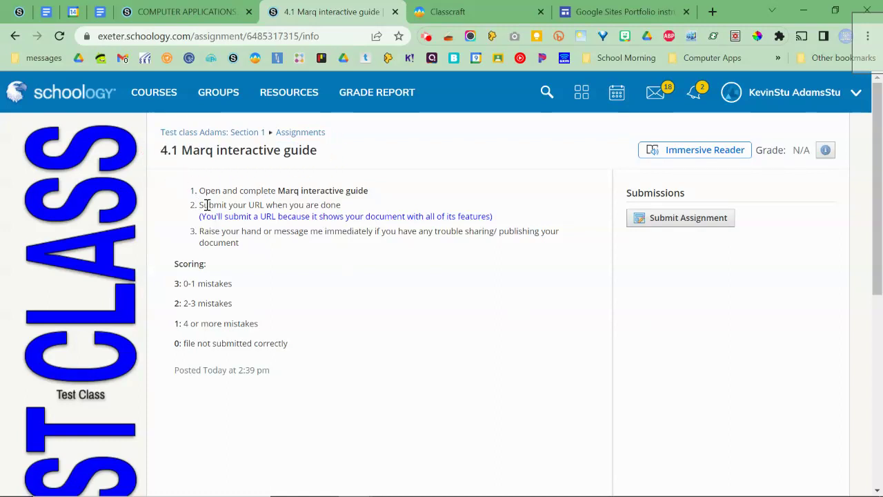
{"action": "left_click_drag", "start_coordinate": [202, 206], "coordinate": [338, 205]}
{"action": "left_click", "coordinate": [335, 204]}
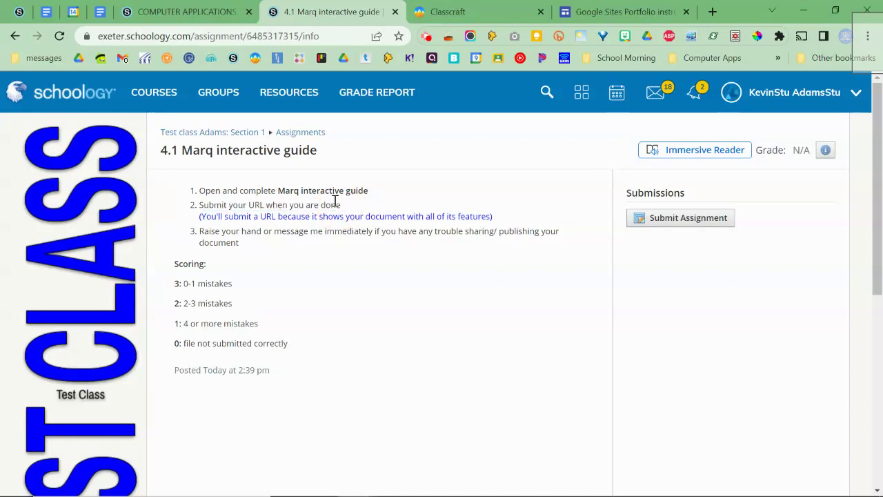
{"action": "left_click", "coordinate": [666, 219]}
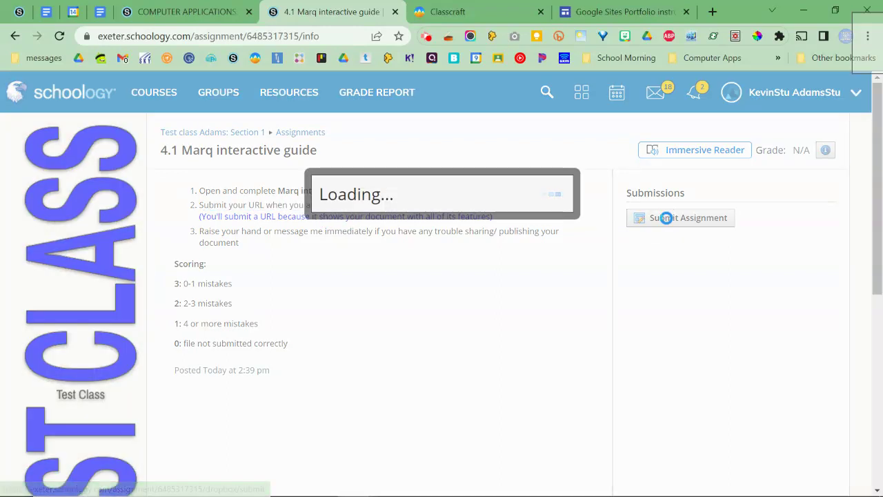
{"action": "left_click", "coordinate": [319, 177]}
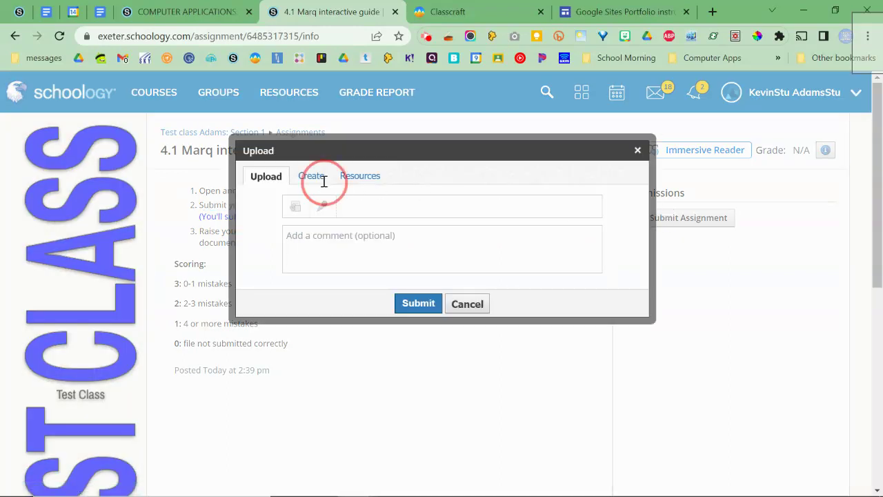
{"action": "left_click", "coordinate": [300, 202]}
{"action": "type", "text": "https://pub.marq.com/f68f44cb-9c34-4e67-b013-782a35f84355/"}
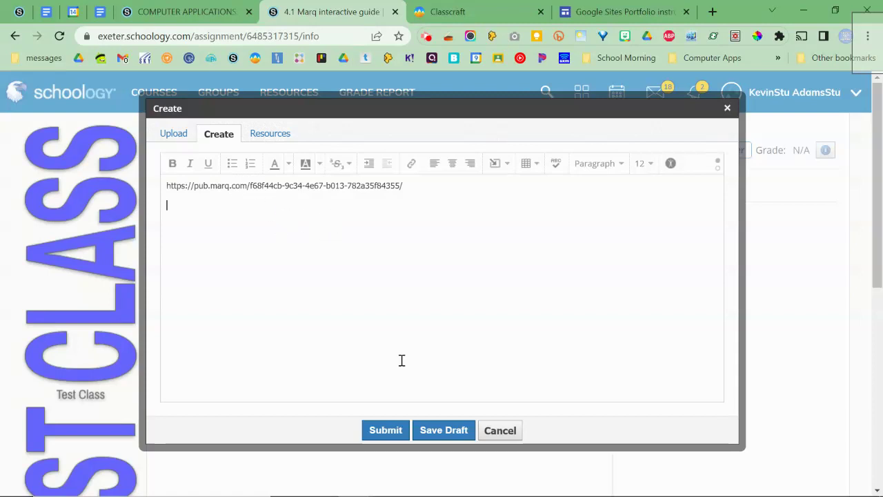
{"action": "left_click", "coordinate": [400, 431]}
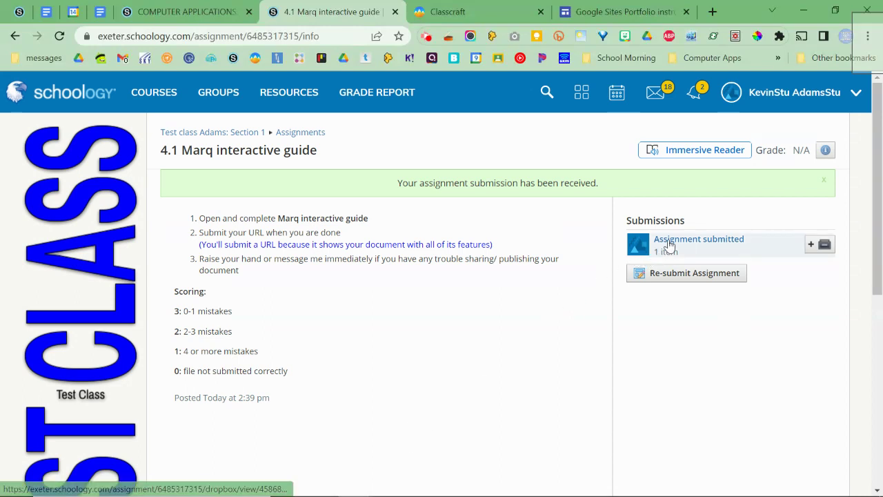
Step: Open the submitted assignment's Marq link and page through the published guide to page 15 to check it
{"action": "left_click", "coordinate": [669, 242]}
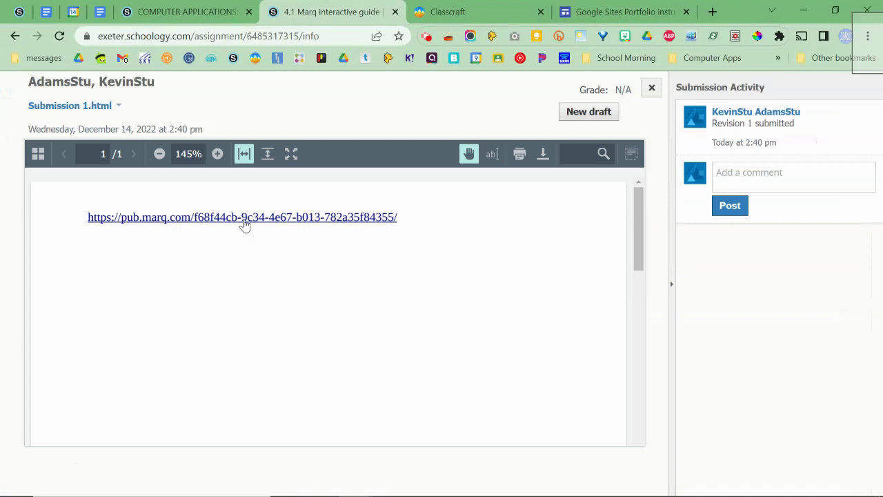
{"action": "left_click", "coordinate": [243, 217]}
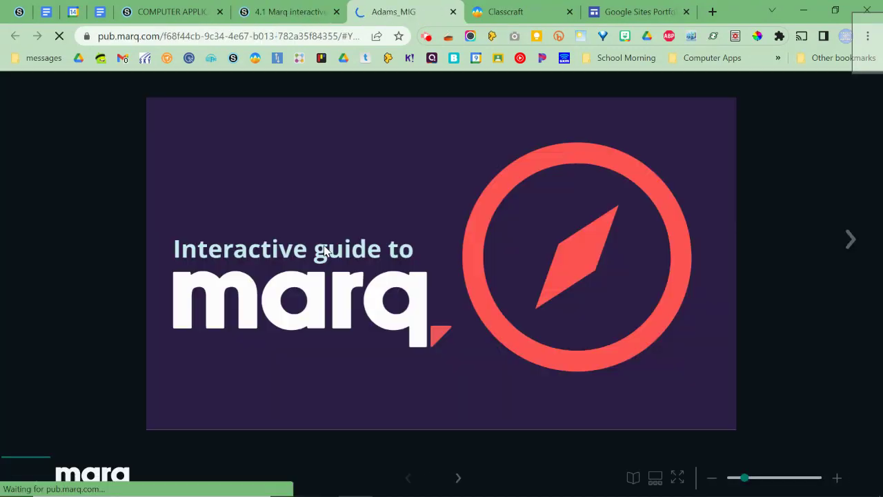
{"action": "left_click", "coordinate": [851, 241]}
{"action": "left_click", "coordinate": [851, 244]}
{"action": "left_click", "coordinate": [461, 479]}
{"action": "left_click", "coordinate": [461, 479]}
{"action": "left_click", "coordinate": [462, 480]}
{"action": "left_click", "coordinate": [461, 479]}
{"action": "left_click", "coordinate": [460, 478]}
{"action": "left_click", "coordinate": [461, 479]}
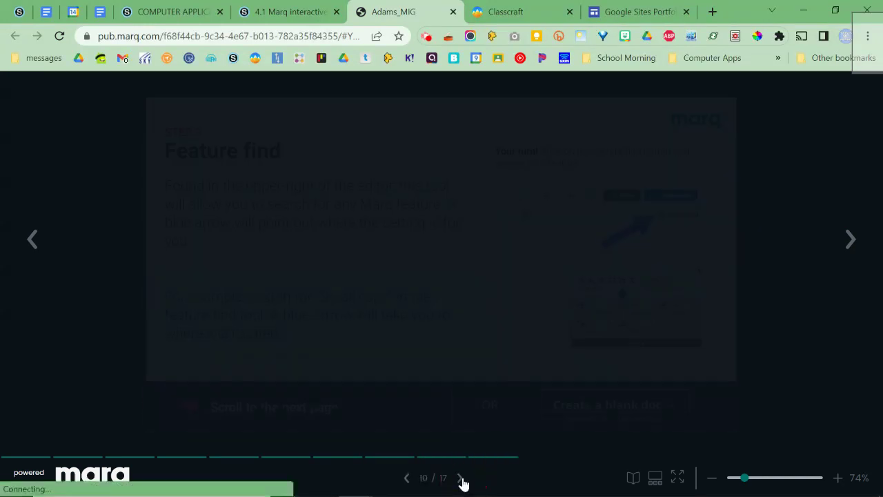
{"action": "left_click", "coordinate": [461, 479]}
{"action": "left_click", "coordinate": [461, 479]}
{"action": "left_click", "coordinate": [461, 479]}
{"action": "left_click", "coordinate": [461, 479]}
{"action": "left_click", "coordinate": [461, 478]}
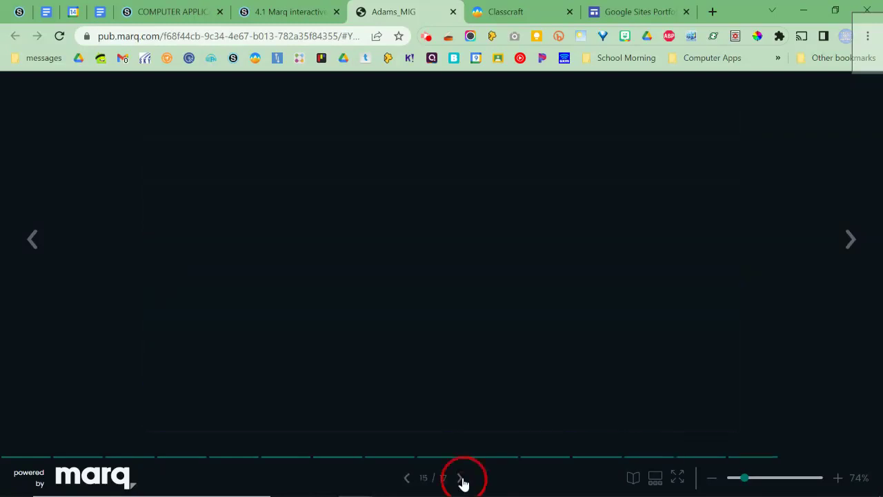